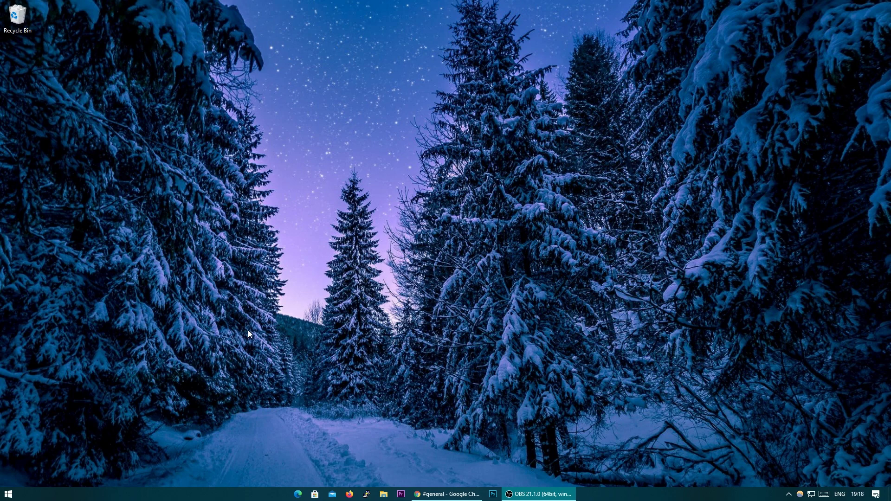
- Search Google for nodejs, visit nodejs.org, and return to the search results
middle_click(449, 494)
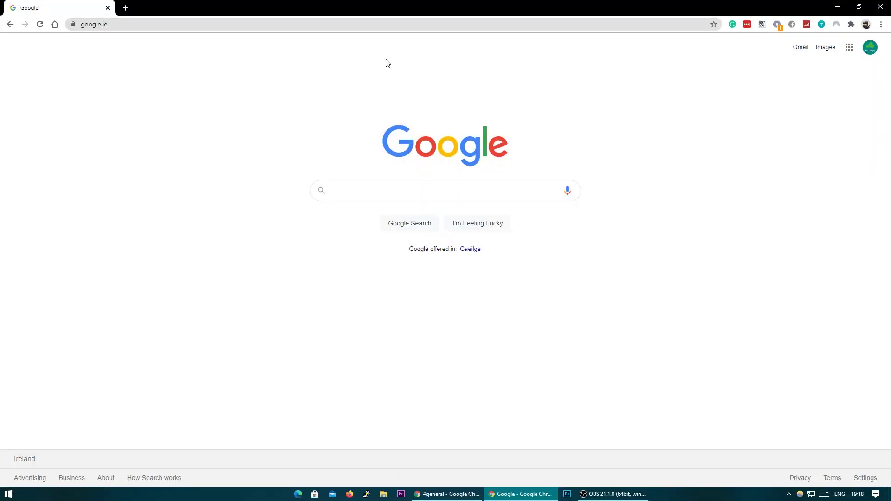
type("nodejs")
key("Return")
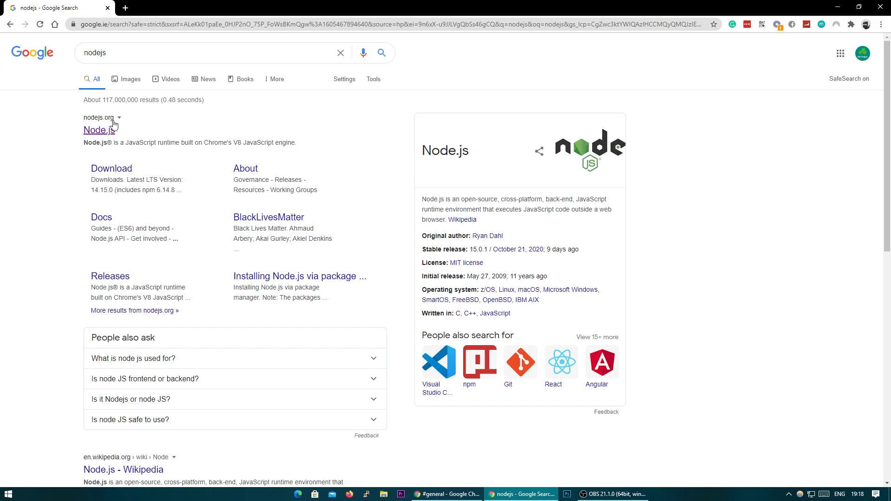
left_click(104, 130)
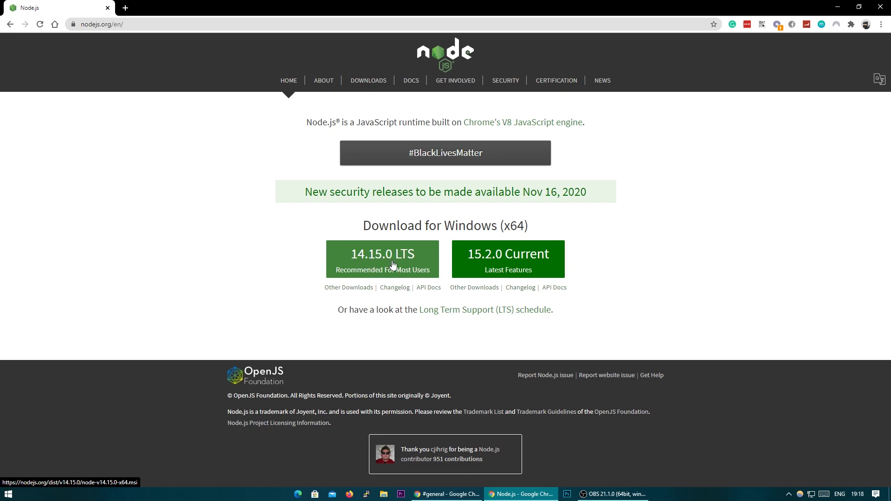
left_click(10, 25)
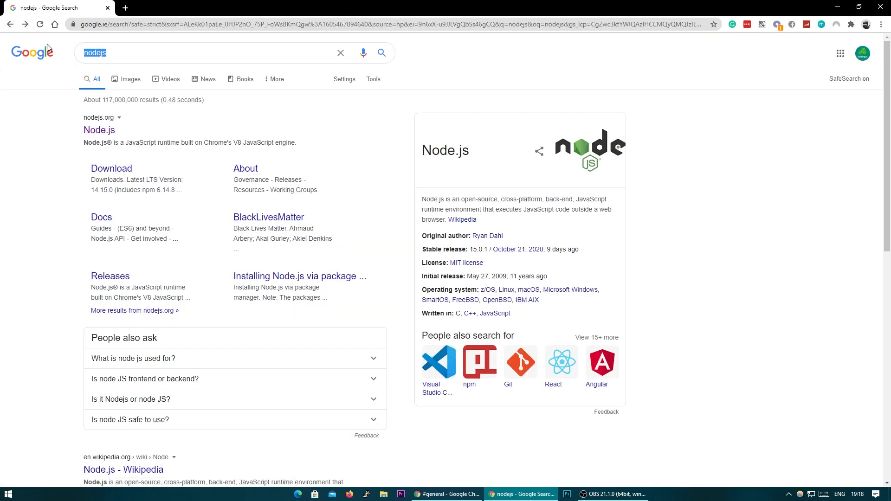
- Open the Visual Studio Code homepage from search results, then load atom.io
key("BackSpace")
type("visual studio code")
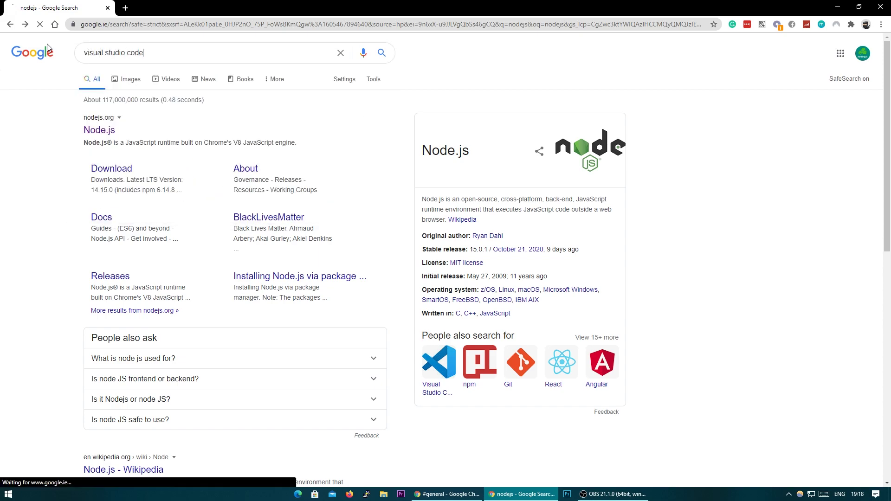
left_click(189, 129)
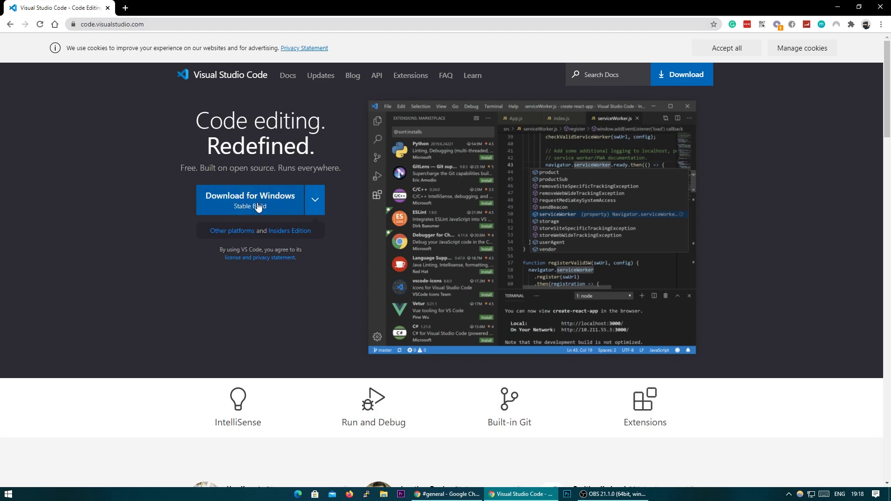
left_click(215, 24)
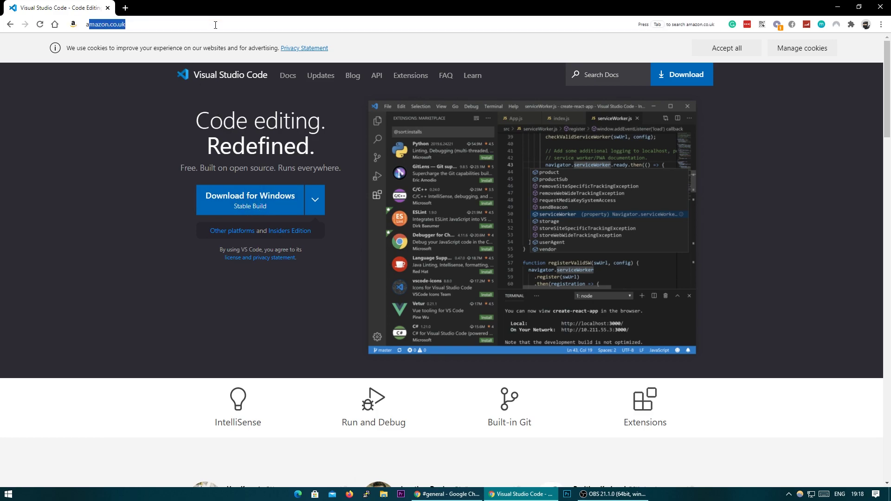
type("atom.io")
key("Return")
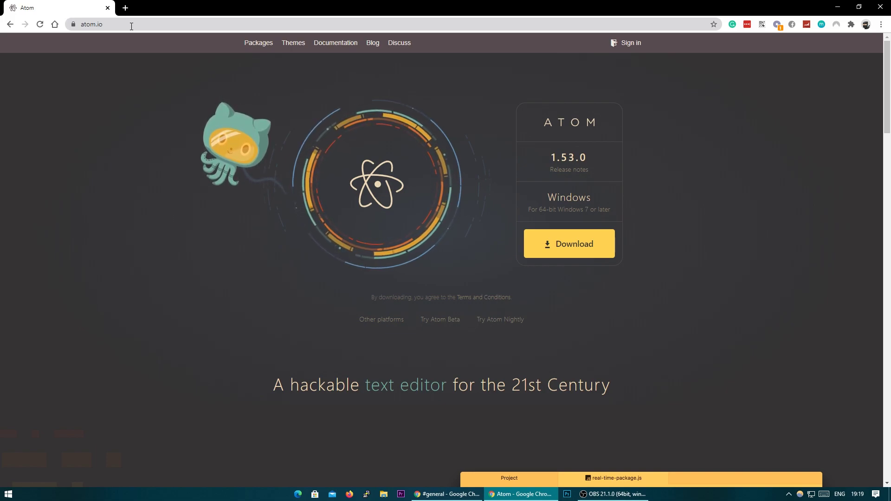
- Close Chrome and create a new desktop folder named Bot Tutorial
key("ctrl+w")
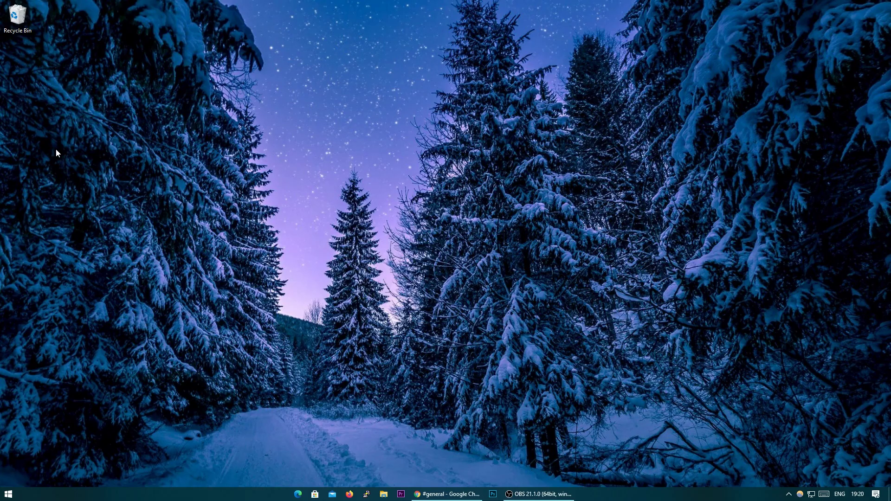
right_click(47, 102)
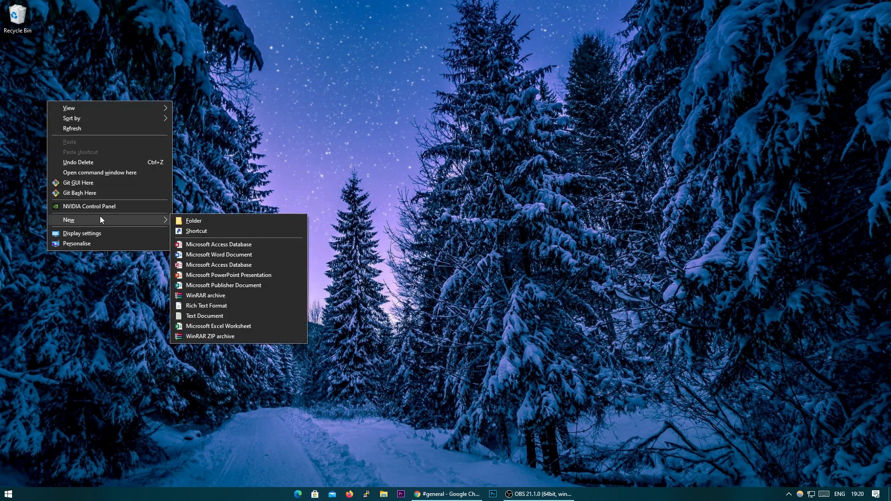
left_click(197, 220)
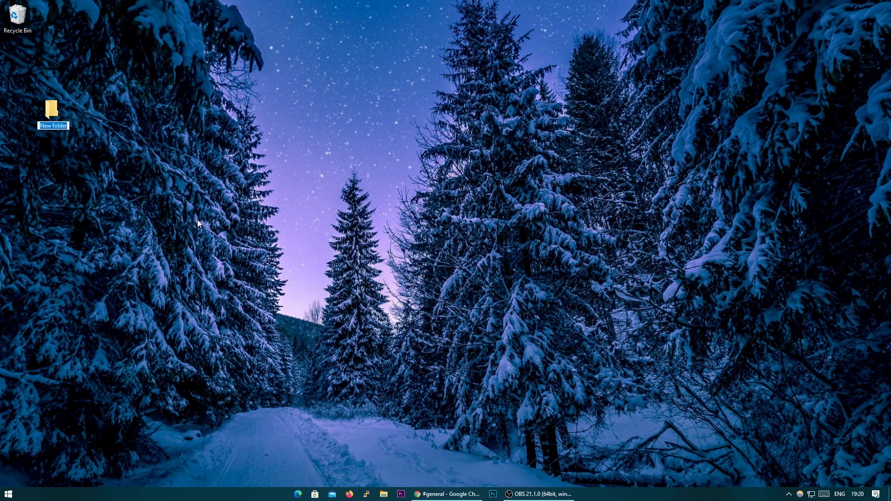
type("Bot Tutorial")
key("Return")
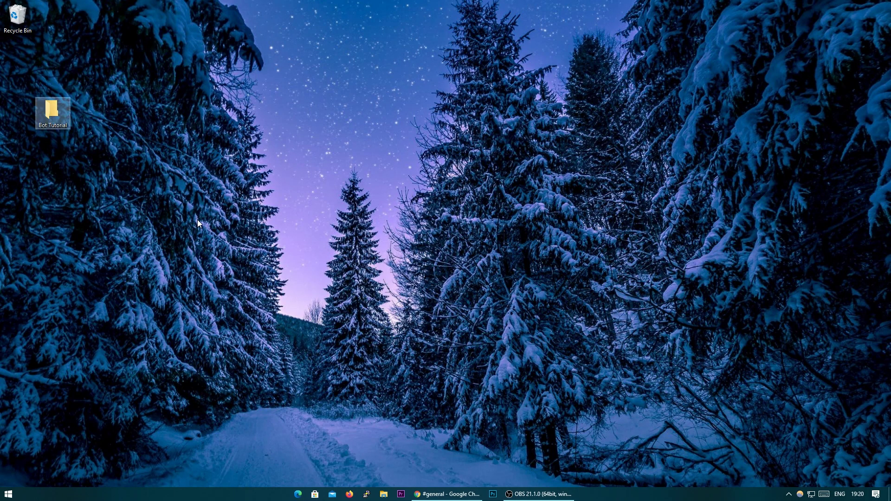
- Open a command window inside the Bot Tutorial folder
double_click(54, 117)
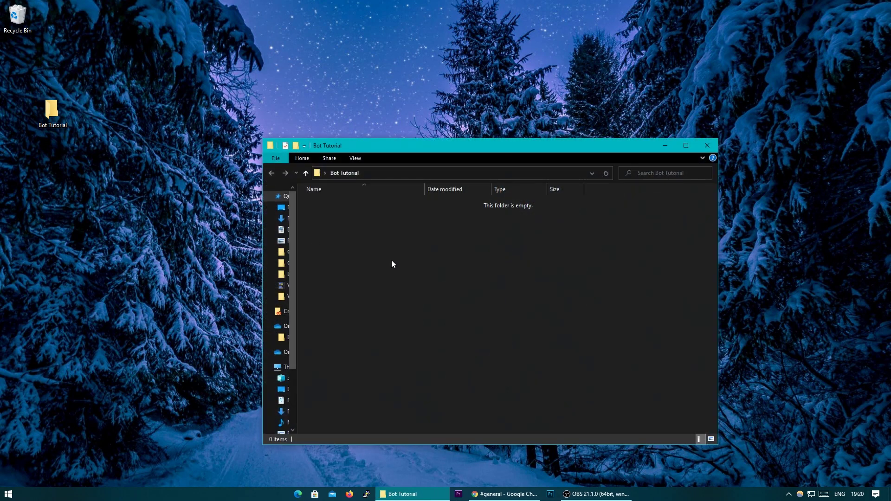
right_click(412, 282)
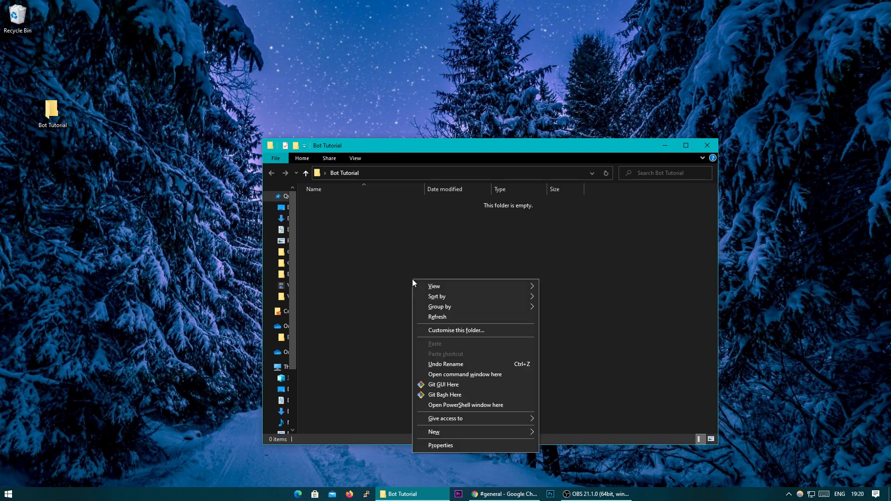
left_click(485, 376)
left_click_drag(254, 71, 564, 235)
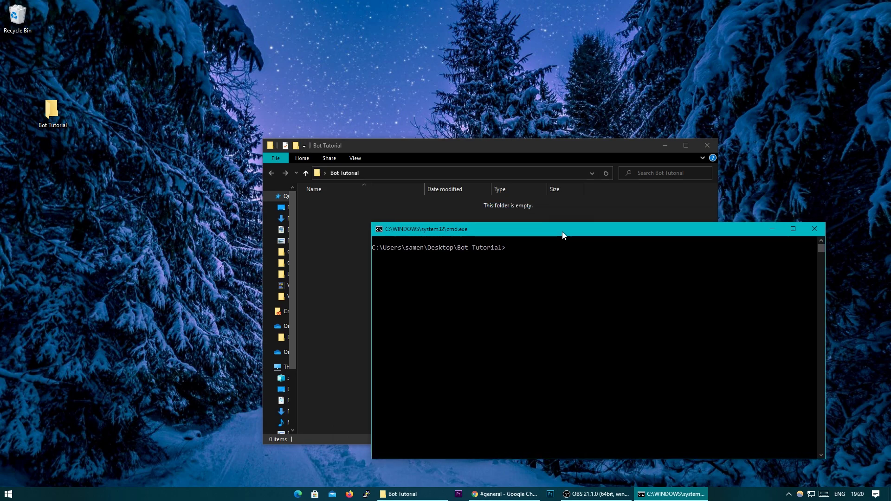
- Run npm init with default name, version and license, and author Sam
left_click_drag(564, 235, 518, 242)
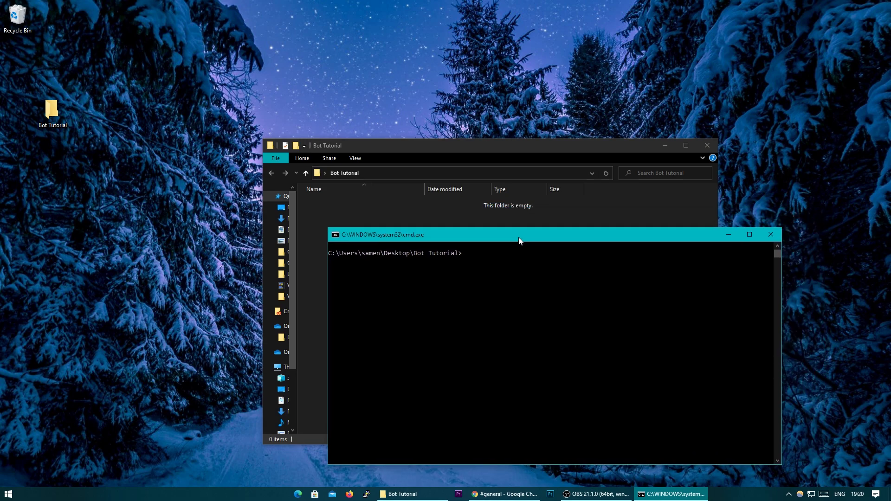
type("npm")
type(" init")
key("Return")
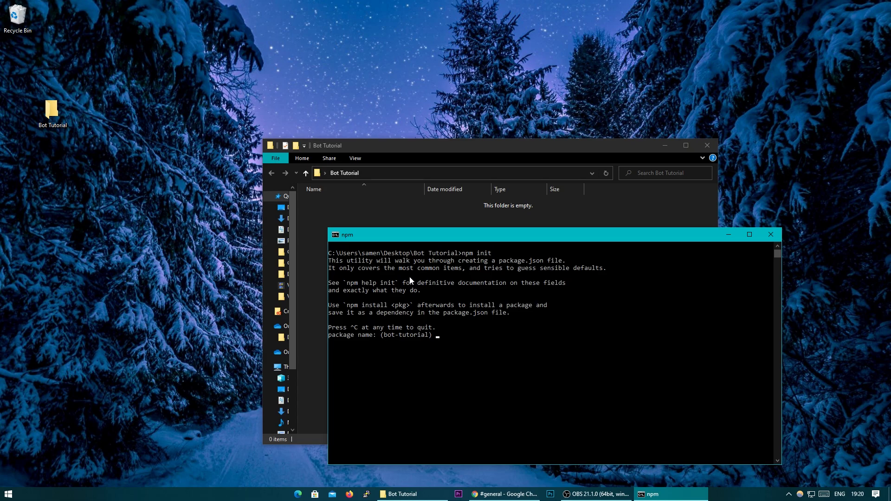
key("Return")
key("Return")
key("Return")
key("Return")
key("Return")
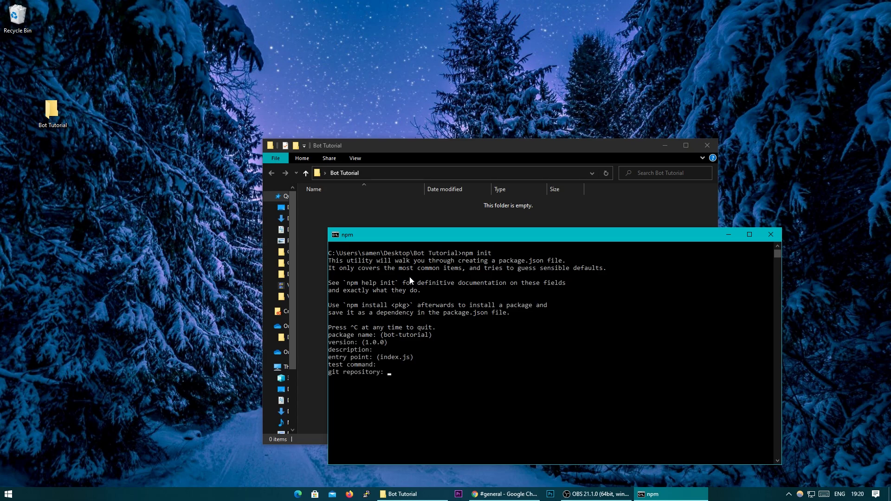
key("Return")
key("Return")
type("Sam")
key("Return")
key("Return")
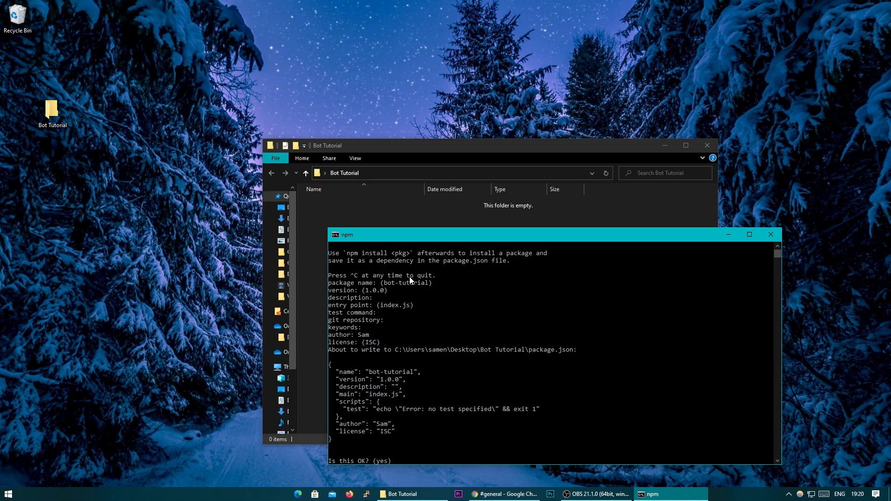
key("Return")
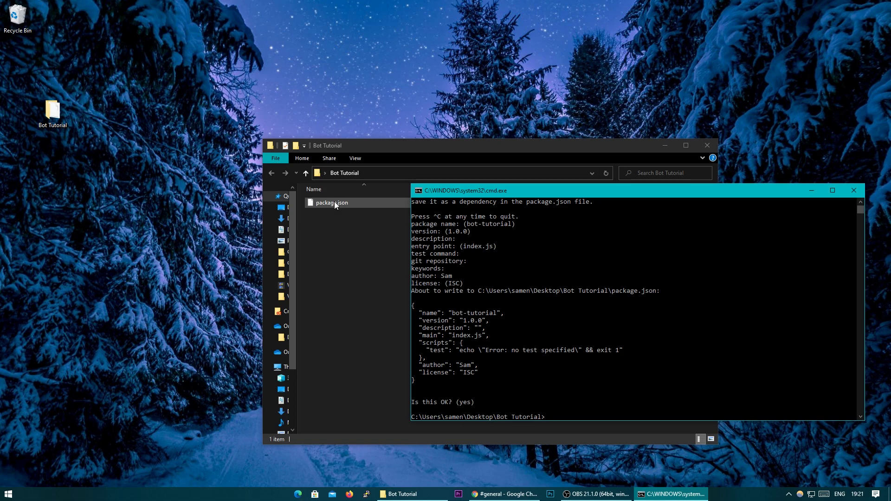
type("np")
type("m i sia")
type("discor")
type("d.js")
- Install discord.js 12.4.1 with npm i, check node_modules, then close Explorer
key("Return")
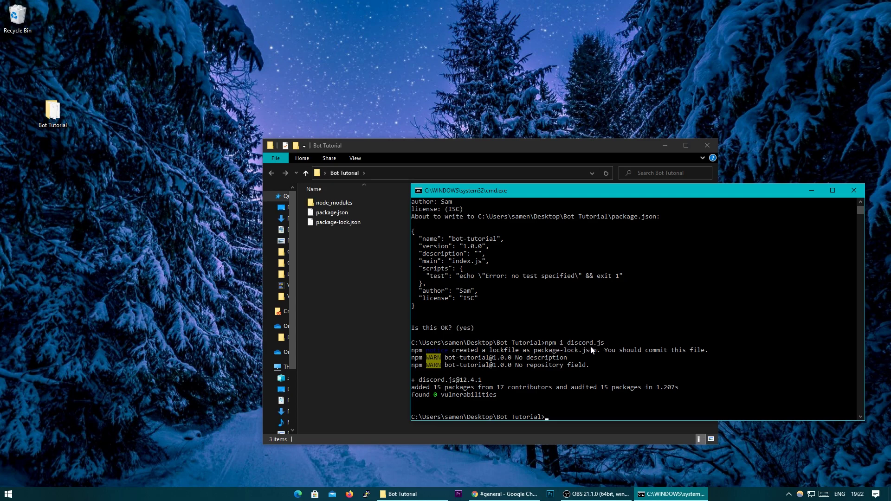
left_click_drag(455, 190, 537, 249)
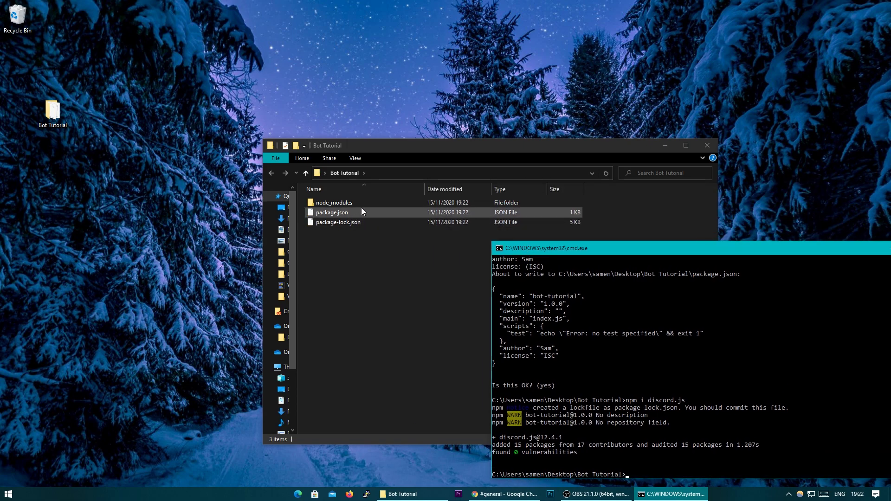
double_click(360, 204)
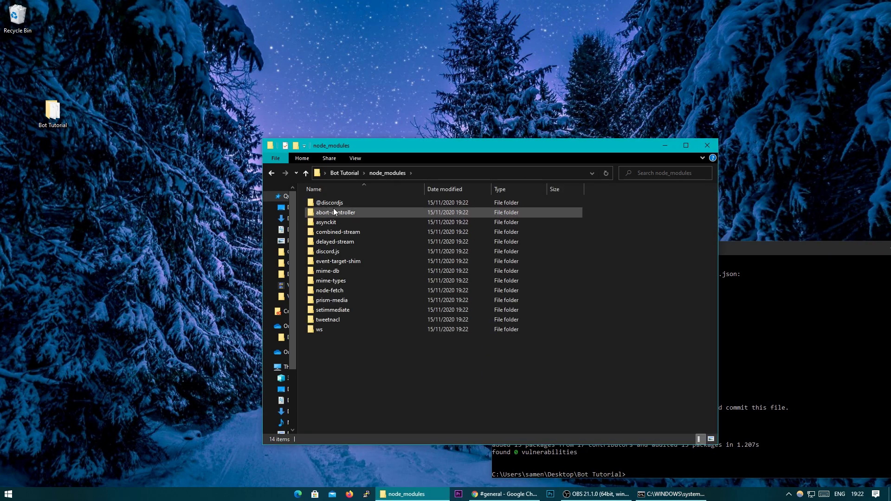
key("alt+Left")
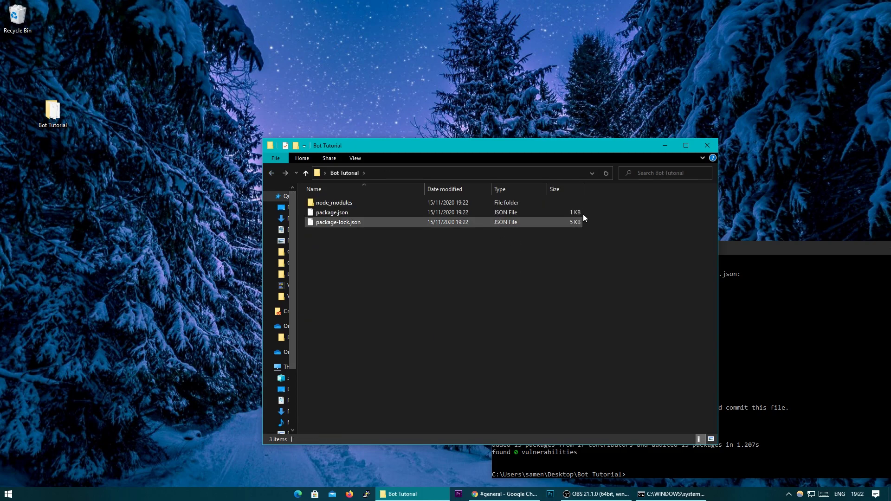
left_click(707, 146)
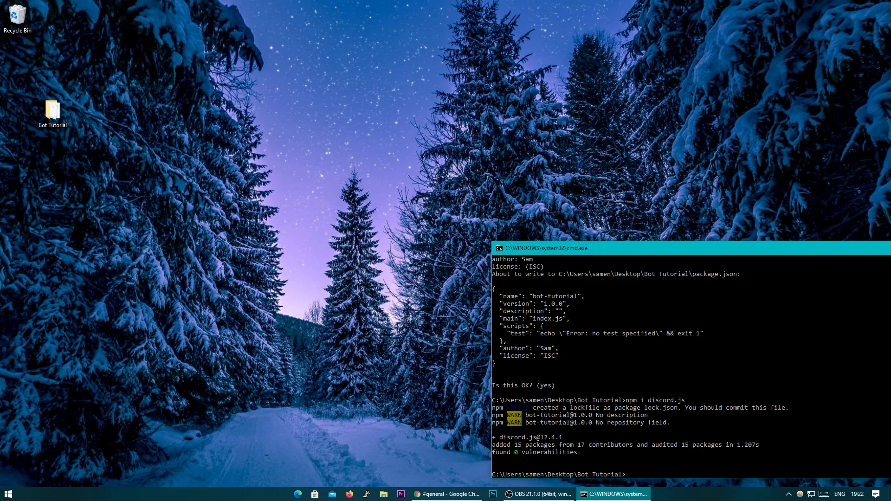
- Launch VS Code and open the Bot Tutorial folder without saving a workspace
key("super")
type("visual")
key("Return")
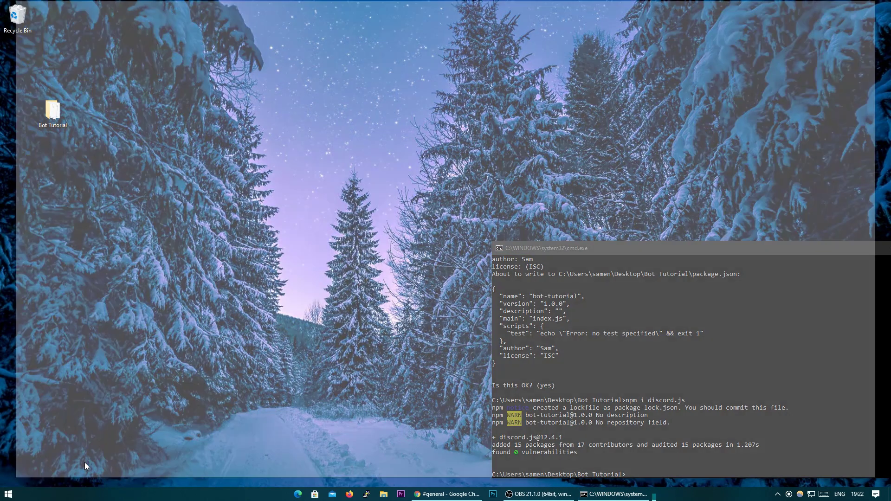
mouse_move(209, 8)
left_mouse_down()
mouse_move(240, 35)
mouse_move(406, 82)
left_mouse_up()
left_click_drag(53, 113, 284, 243)
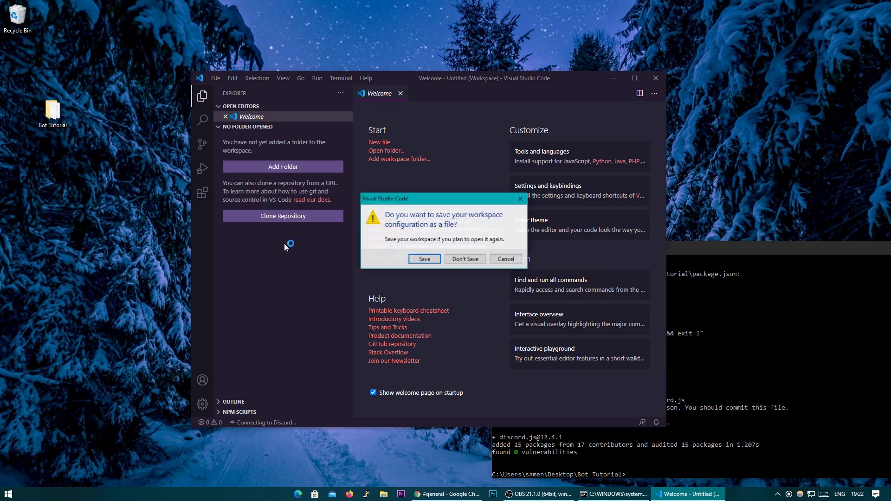
left_click(469, 262)
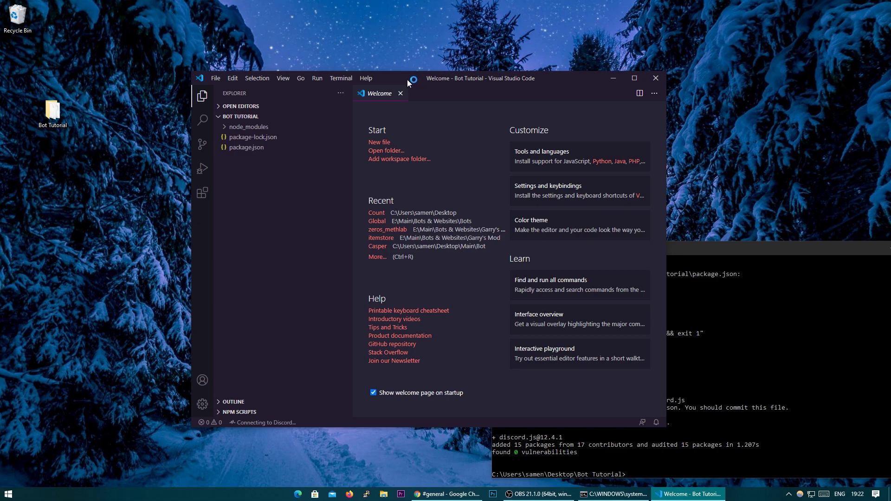
- Maximize the editor and create an empty index.js file
left_click_drag(407, 82, 449, 9)
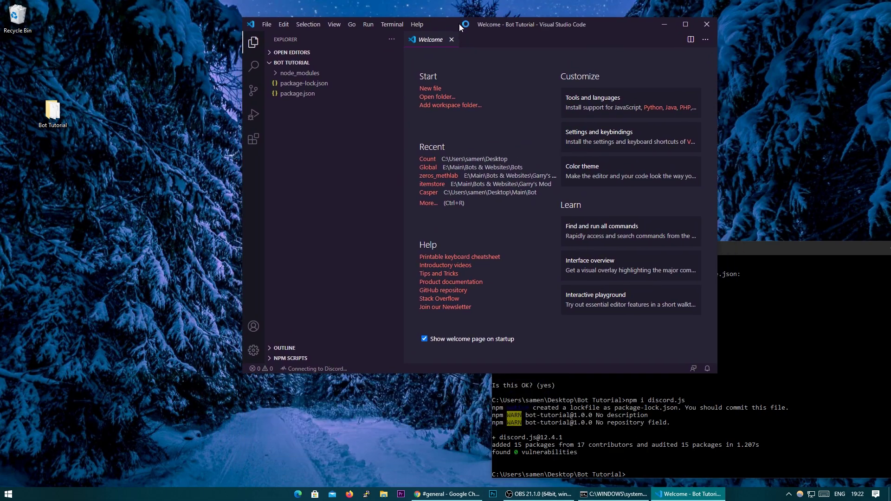
double_click(459, 24)
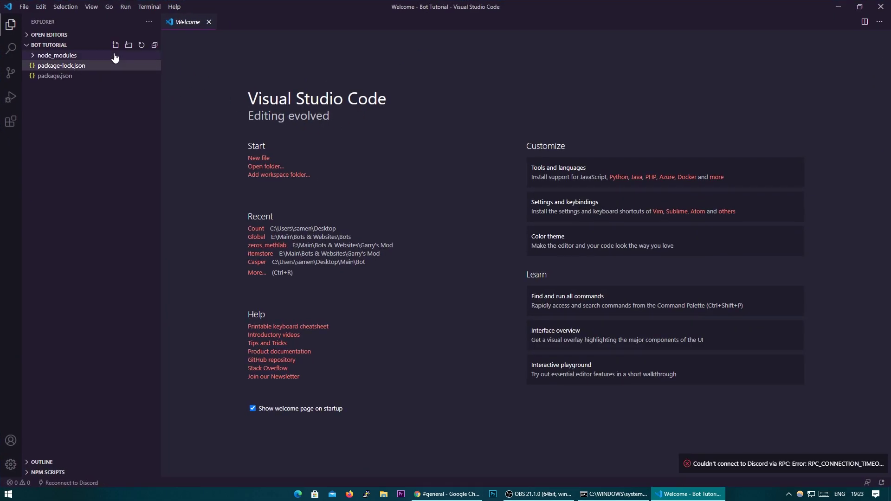
left_click(115, 45)
type("index.j")
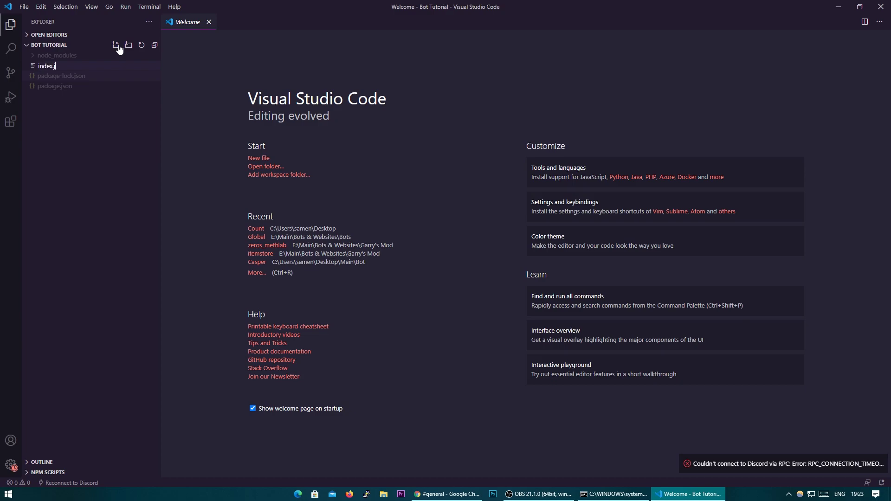
type("s")
key("Return")
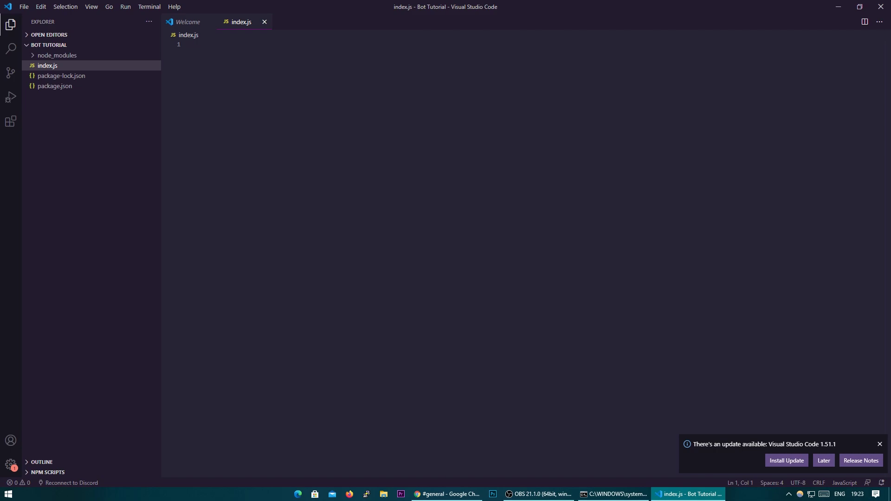
key("alt+Tab")
- Load discord.com/developers/applications in a new tab and create the Tutorial Bot application
left_click(216, 132)
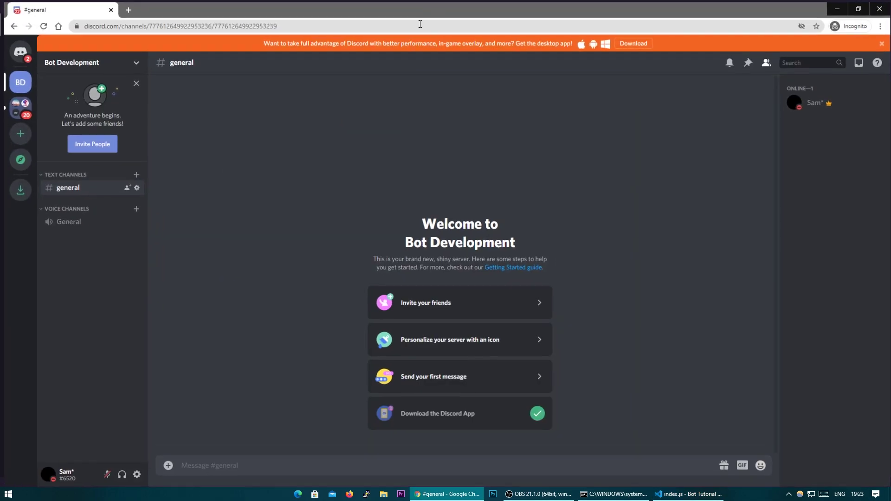
left_click(124, 8)
type("discord.")
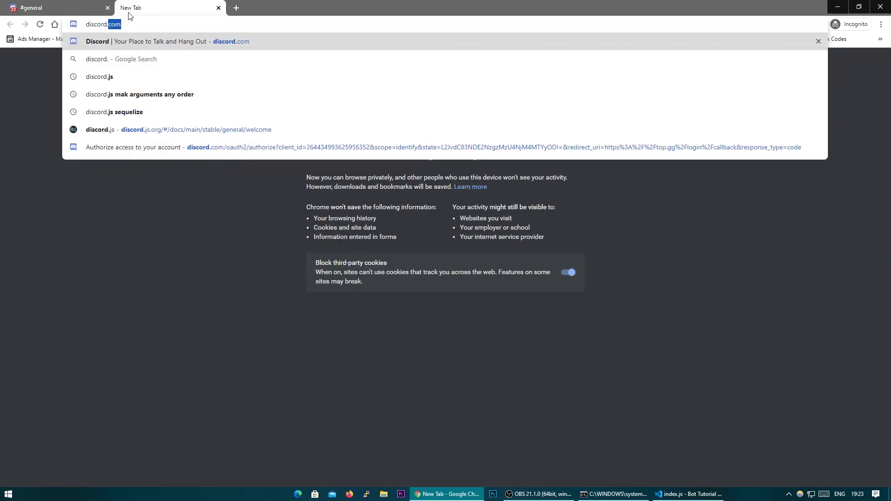
type("com/devel")
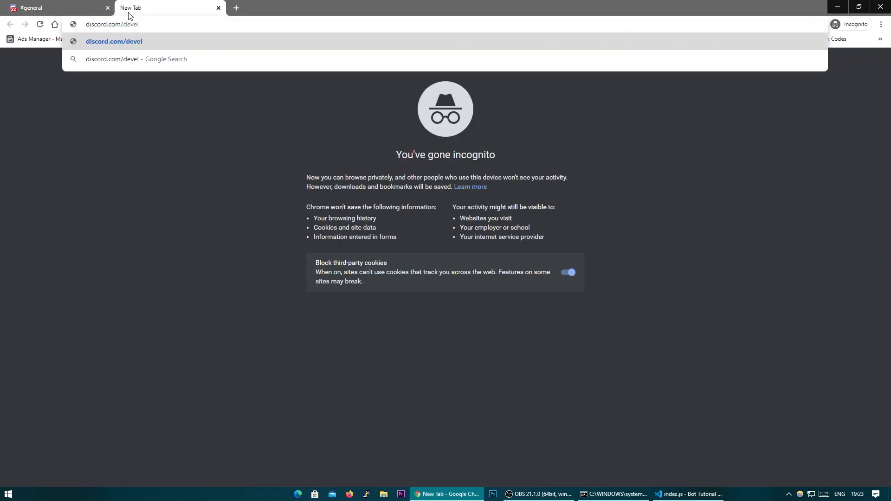
type("opers/applications")
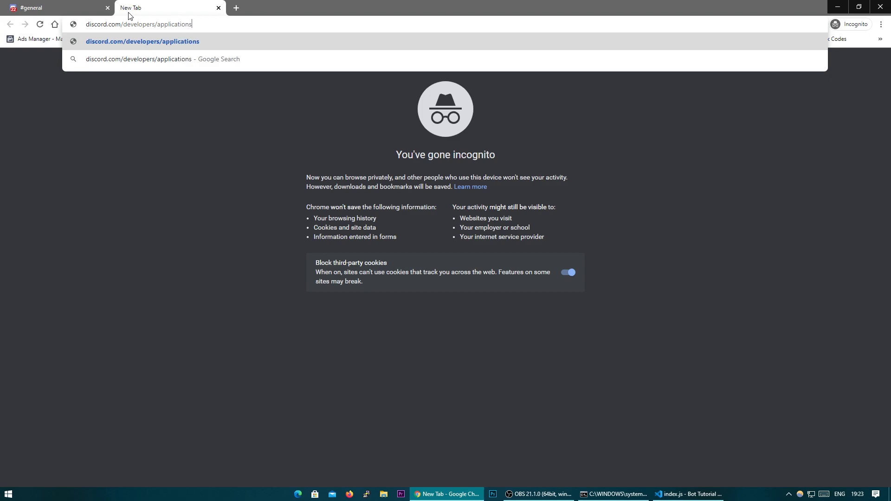
key("ctrl+a")
key("Return")
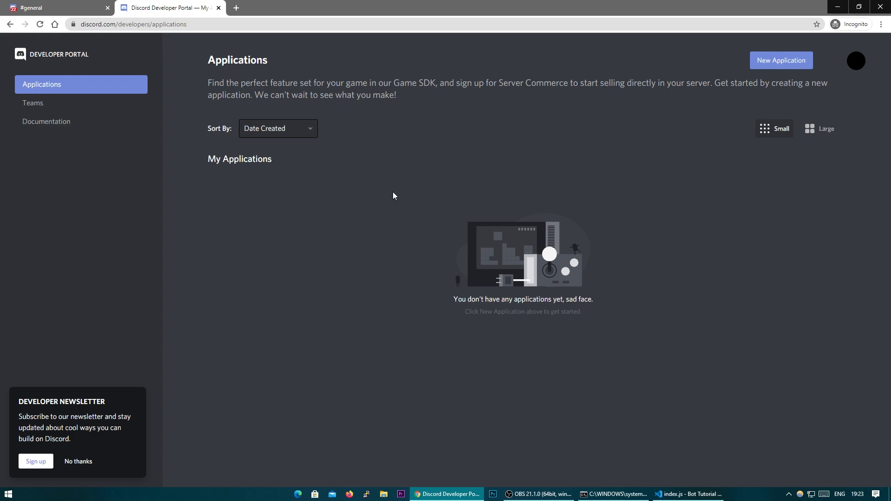
left_click(771, 64)
type("Tutorial Bot")
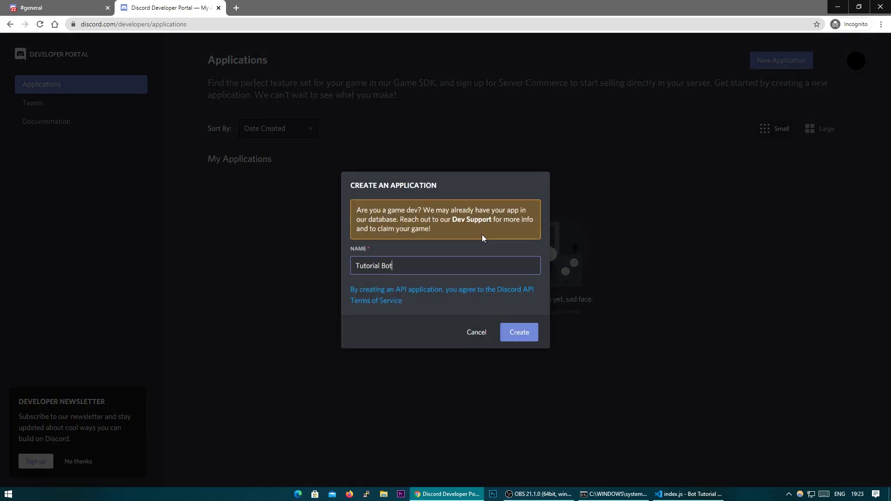
key("Return")
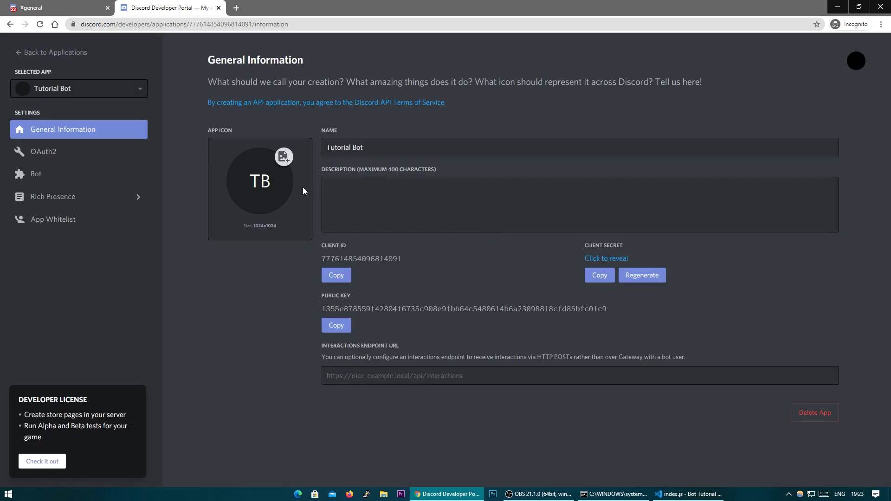
mouse_move(260, 182)
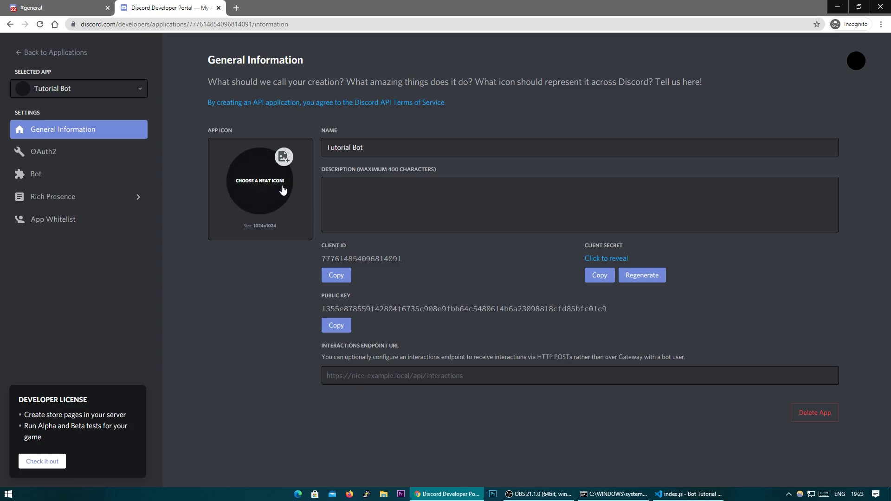
key("Tab")
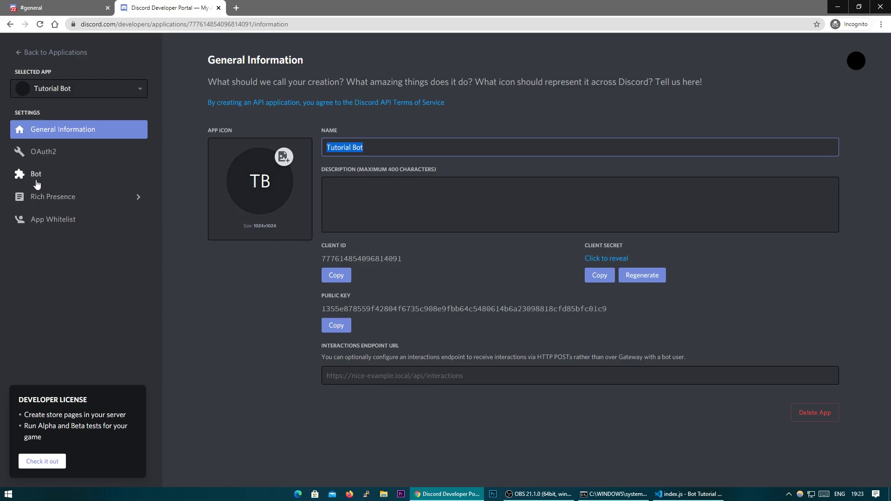
- Add a bot user, Tutorial Bot#4550, to the application
left_click(63, 183)
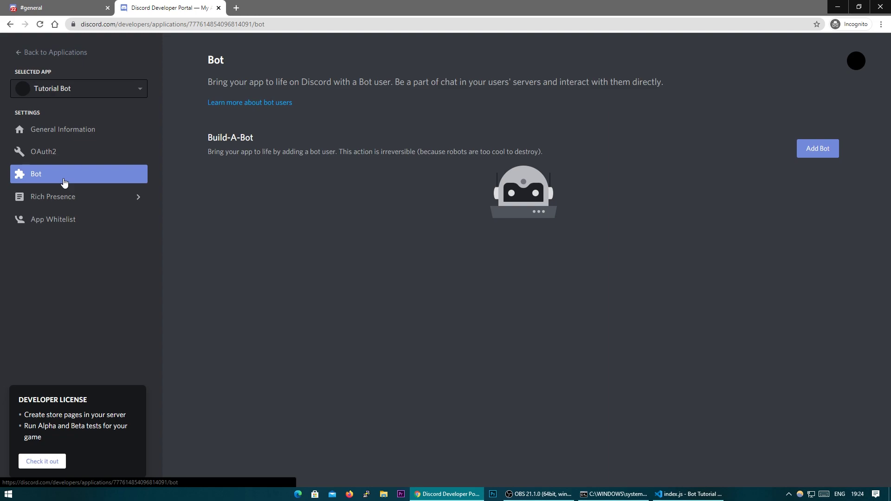
left_click(817, 149)
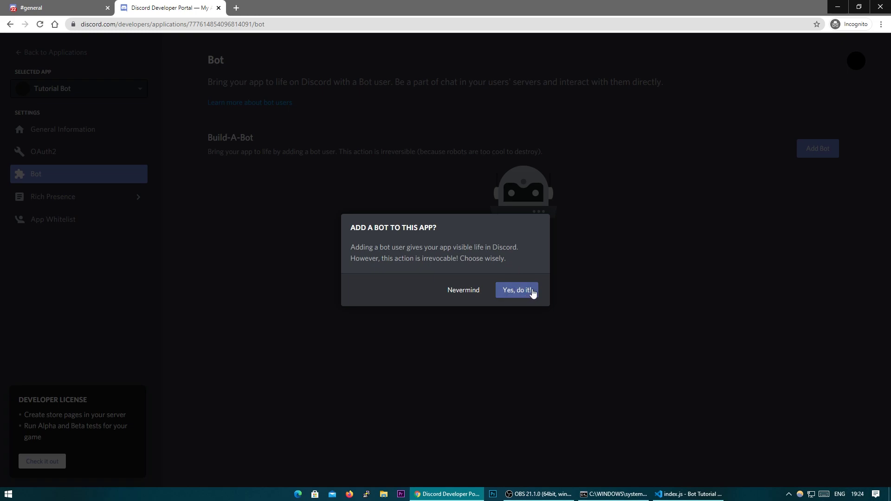
left_click(518, 293)
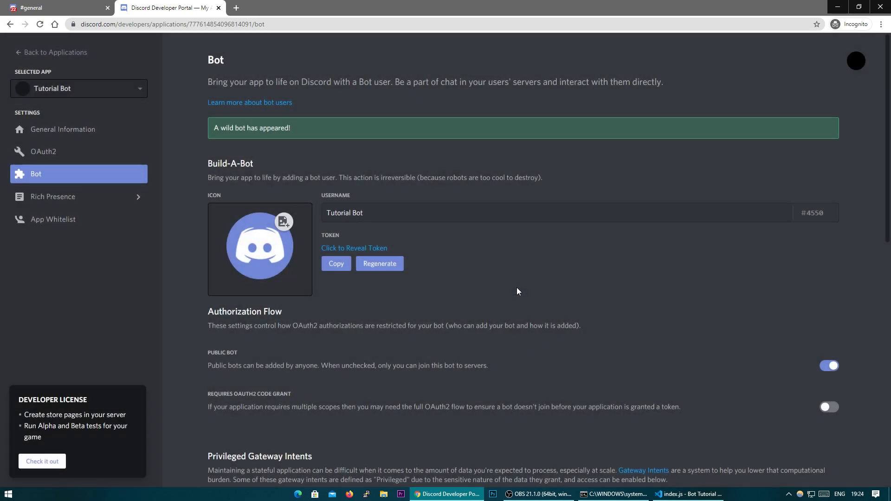
scroll(401, 202, "down", 5)
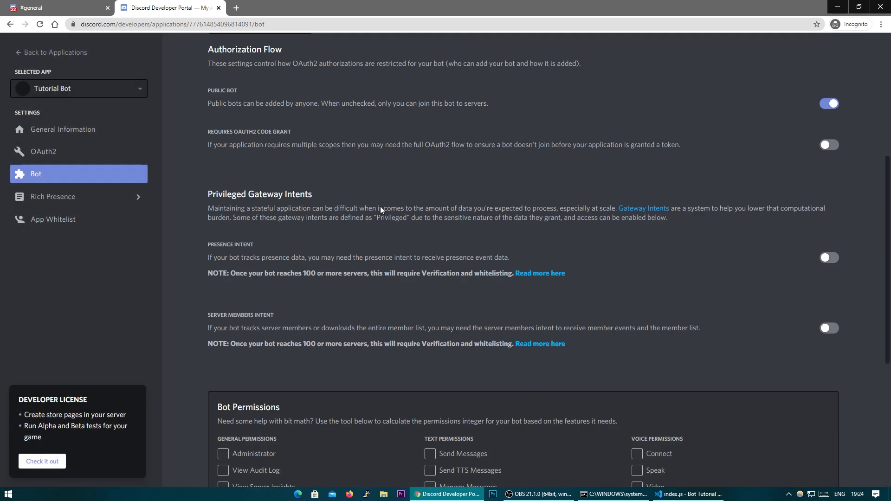
scroll(390, 224, "up", 5)
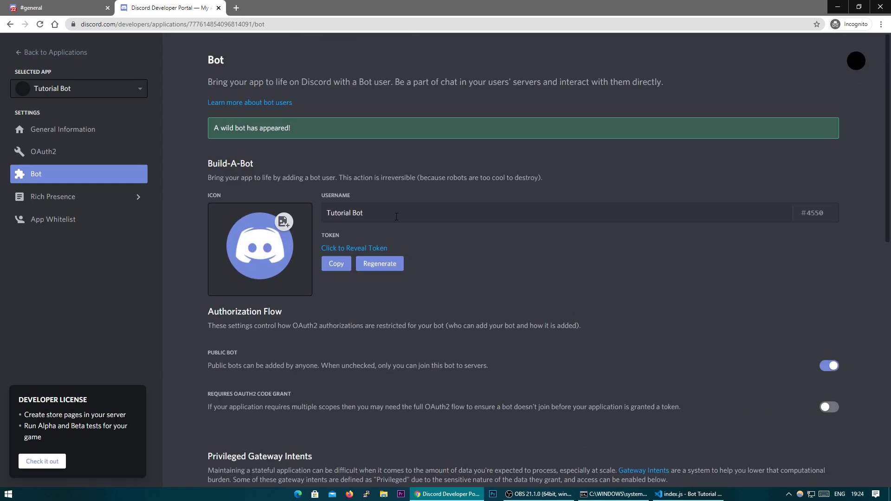
- Highlight the bot's username, its 4550 tag, and the Public Bot description
left_click_drag(396, 212, 319, 211)
left_click(234, 188)
mouse_move(807, 212)
left_mouse_down()
mouse_move(830, 213)
mouse_move(798, 212)
left_mouse_up()
left_click(798, 212)
scroll(697, 230, "down", 2)
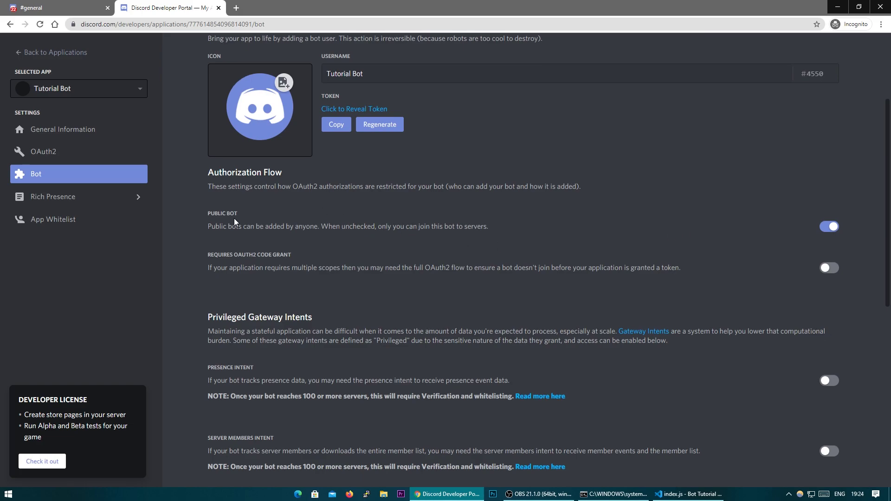
left_click_drag(489, 226, 432, 224)
left_click(432, 225)
left_click_drag(490, 227, 208, 229)
left_click(208, 229)
scroll(807, 234, "up", 2)
scroll(807, 236, "down", 2)
- Switch off Public Bot and highlight the Privileged Gateway Intents heading
left_click(828, 226)
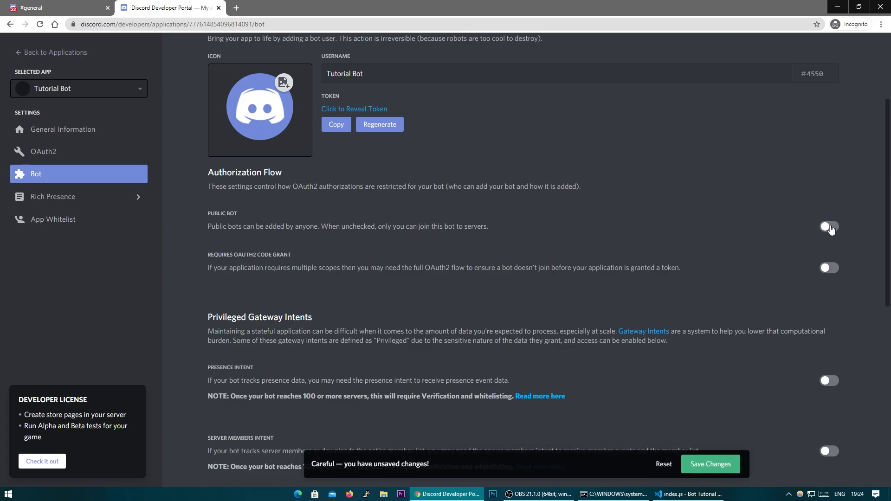
scroll(702, 252, "down", 1)
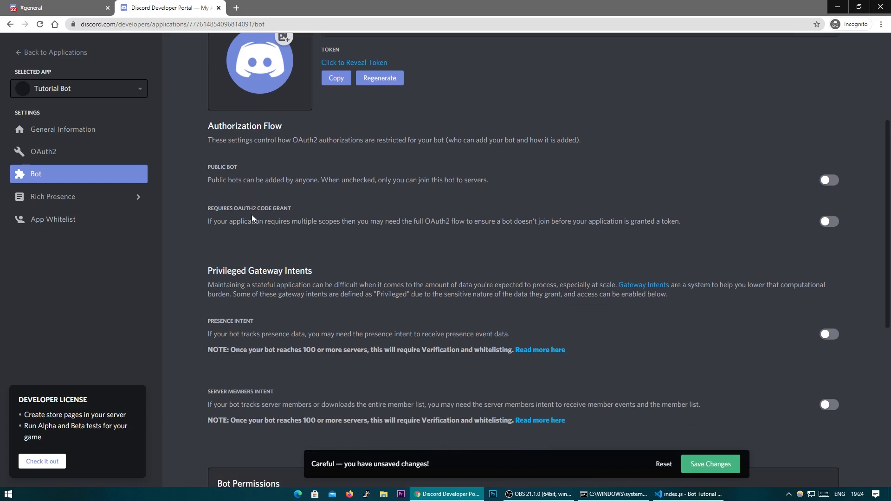
scroll(284, 220, "down", 2)
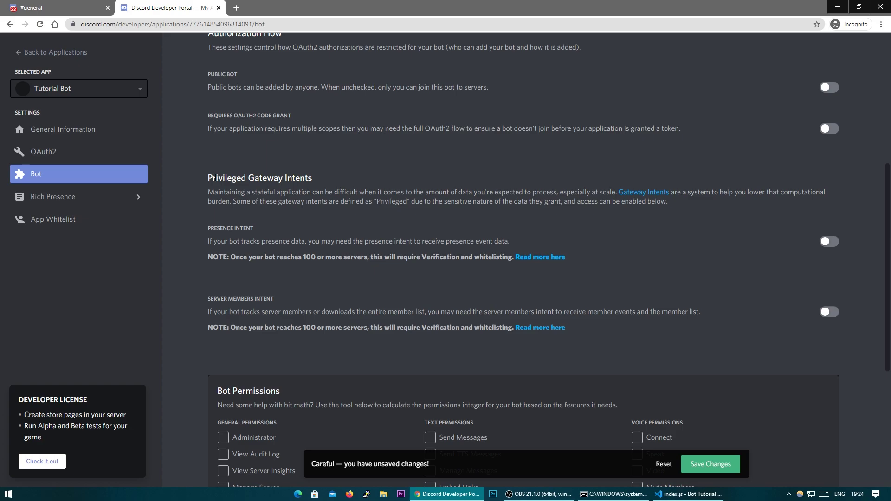
left_click_drag(205, 183, 314, 180)
left_click(220, 178)
left_click_drag(207, 179, 314, 181)
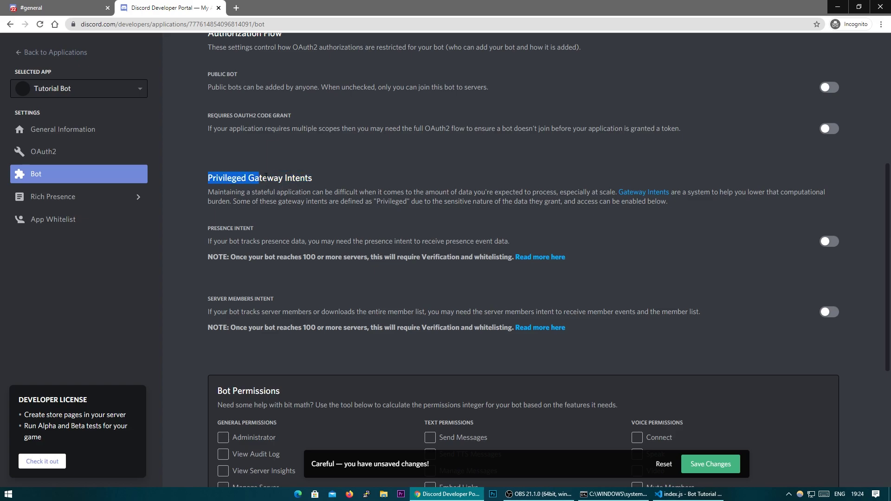
left_click(315, 180)
scroll(314, 181, "down", 1)
scroll(307, 183, "down", 2)
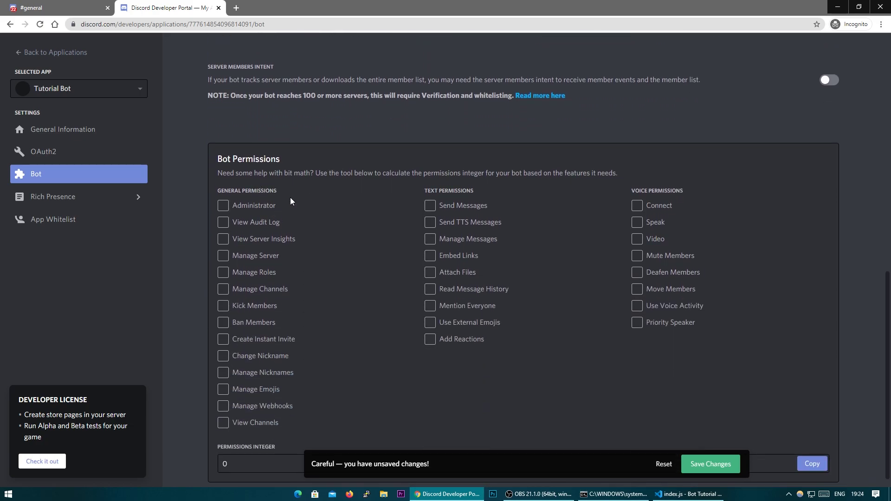
scroll(366, 165, "down", 1)
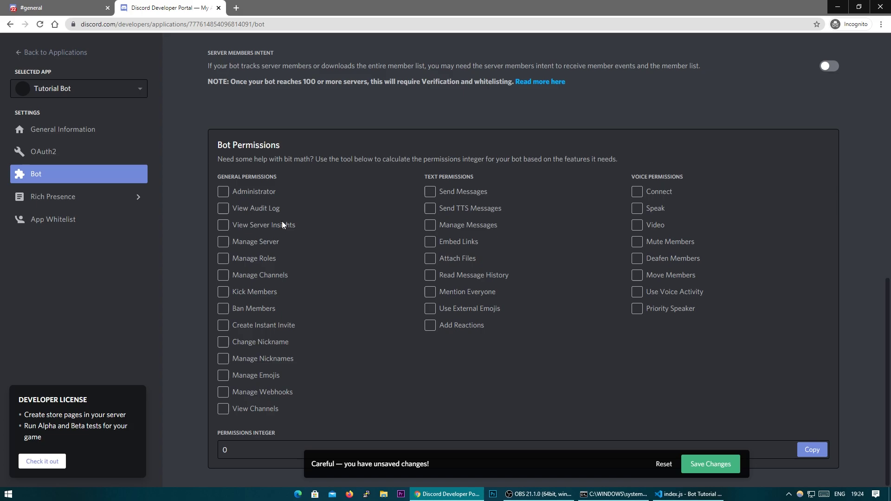
scroll(322, 179, "up", 3)
scroll(322, 179, "up", 4)
scroll(322, 179, "down", 5)
scroll(316, 187, "down", 1)
- Save the bot settings with Manage Webhooks unchecked, then reveal and copy the token
left_click(224, 392)
scroll(228, 305, "up", 3)
scroll(228, 305, "down", 3)
left_click(222, 392)
scroll(227, 327, "up", 5)
scroll(224, 321, "up", 4)
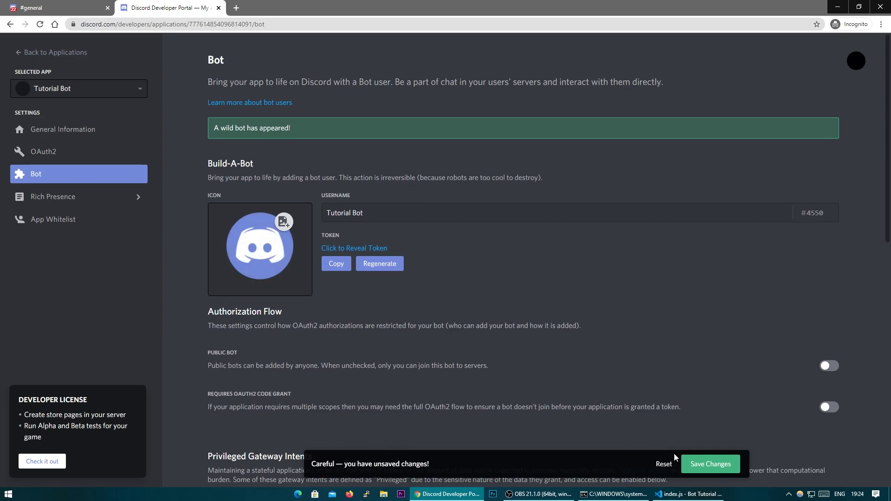
left_click(711, 465)
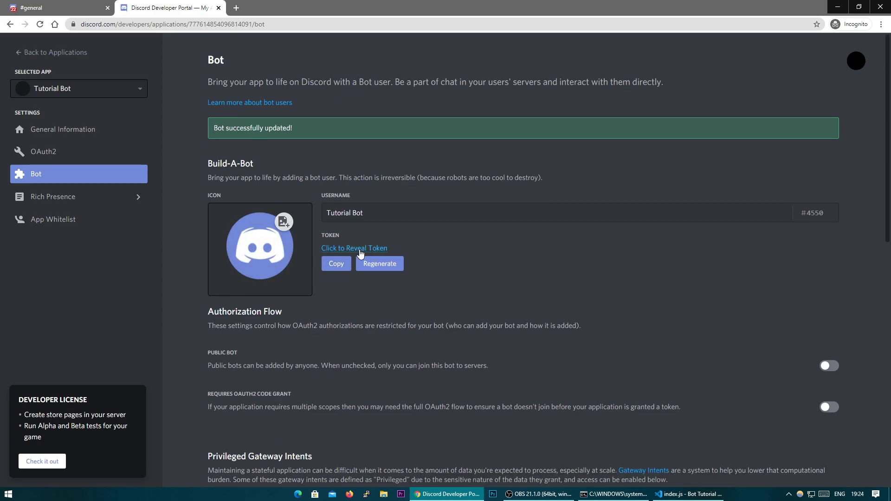
left_click(359, 249)
left_click(336, 264)
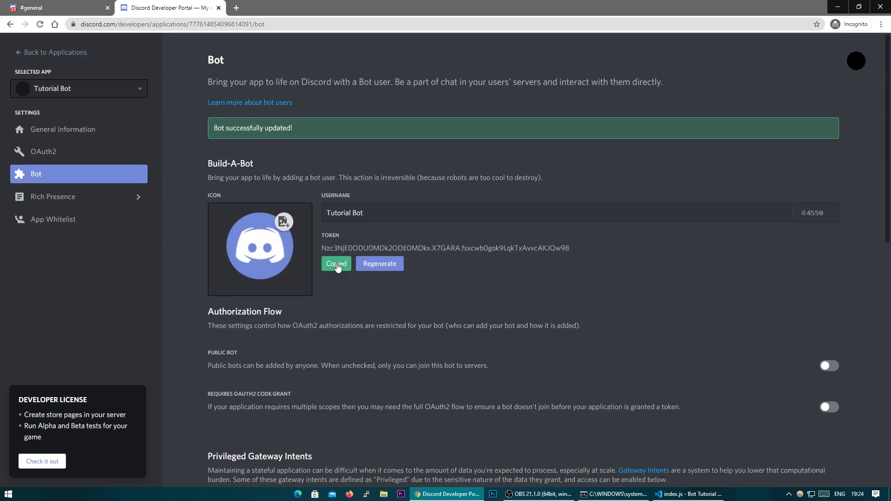
left_click(675, 494)
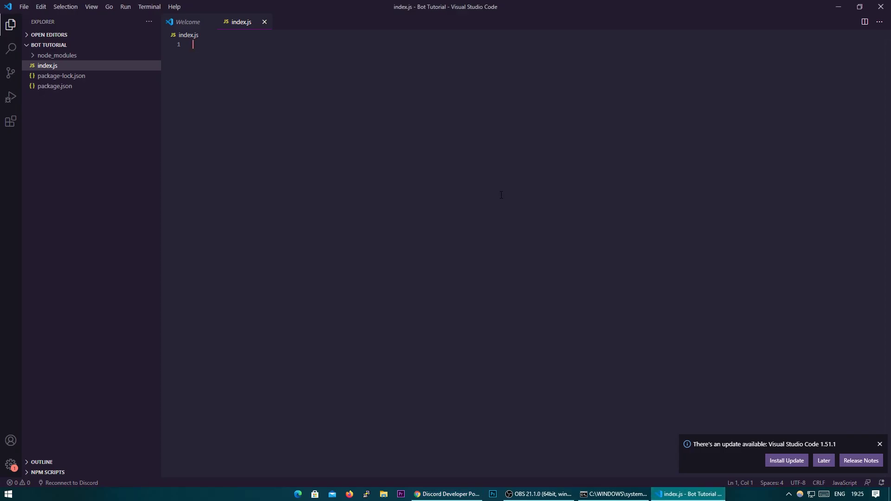
- Paste the Tutorial Bot token after '// ' on line 1, adding blank lines below
key("ctrl+v")
key("ctrl+a")
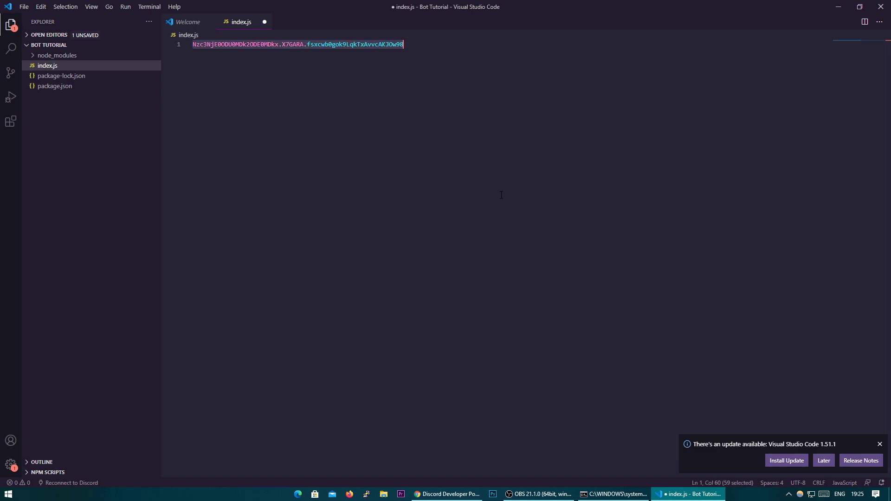
key("BackSpace")
type("//")
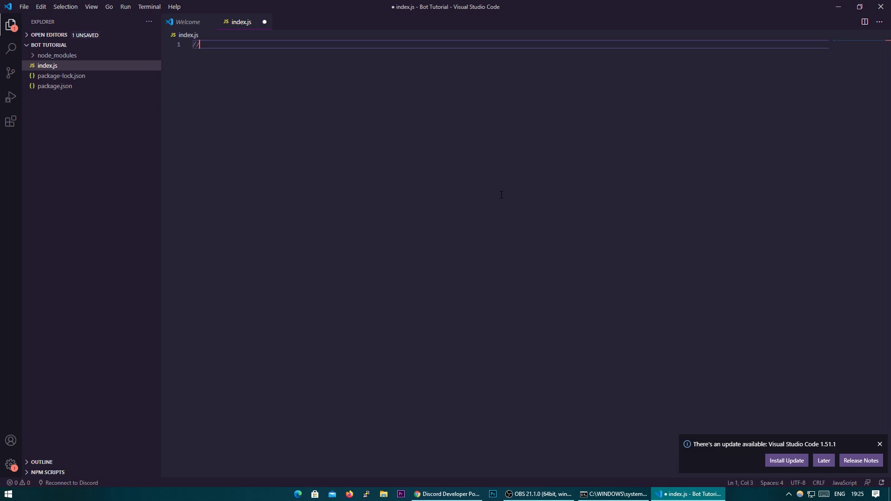
key("ctrl+v")
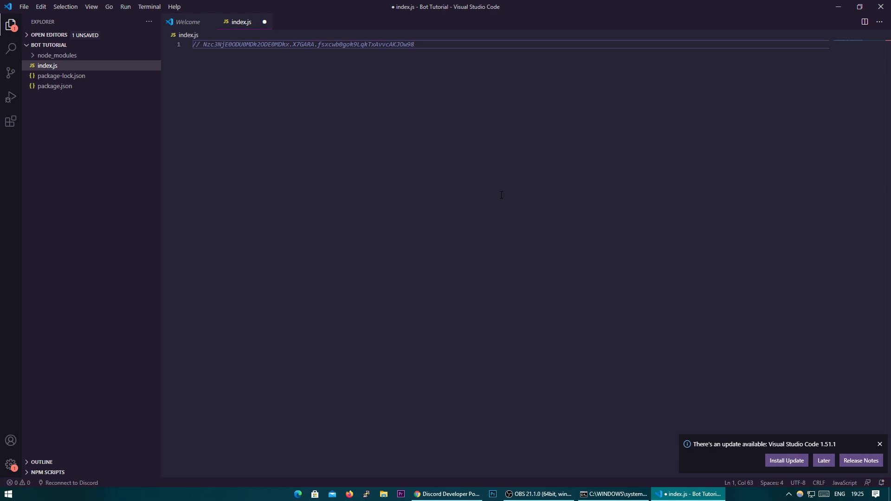
key("Return")
type("//")
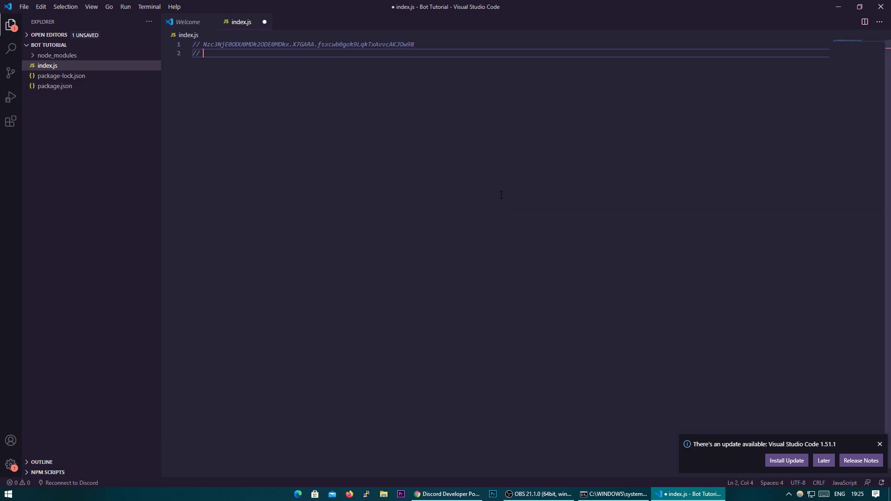
type(" asfhiabwegweg")
key("Return")
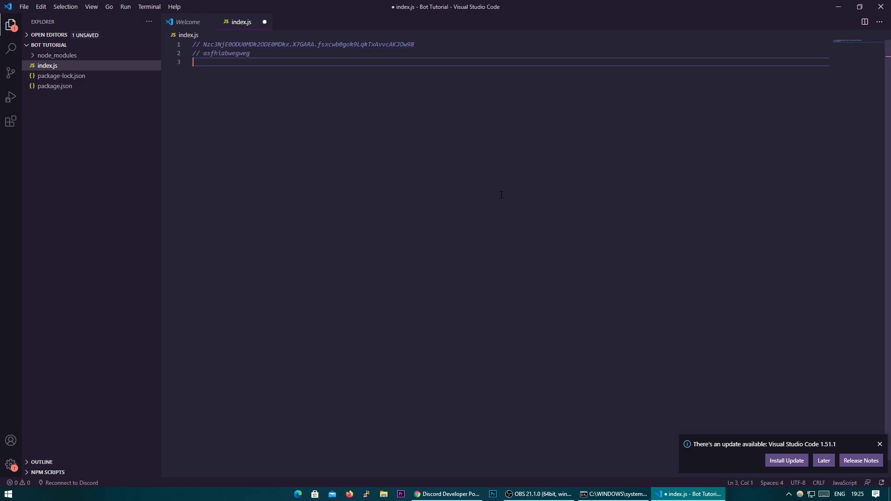
type("co")
key("BackSpace")
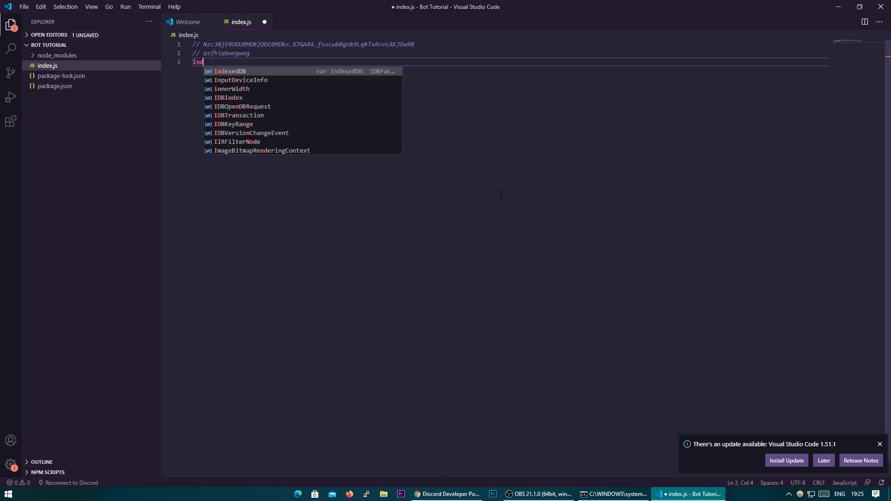
key("BackSpace")
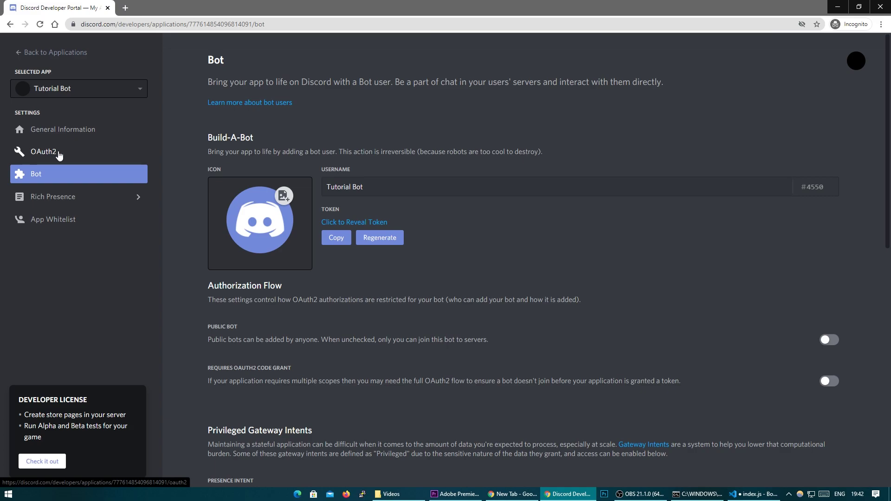
- Generate an OAuth2 invite URL with the 'bot' scope and Administrator permission, and copy it
left_click(60, 160)
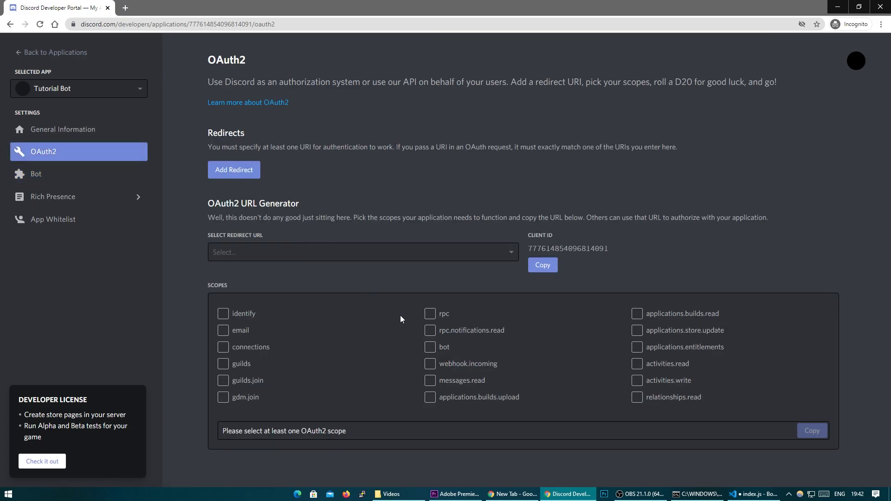
left_click(429, 347)
scroll(334, 315, "down", 4)
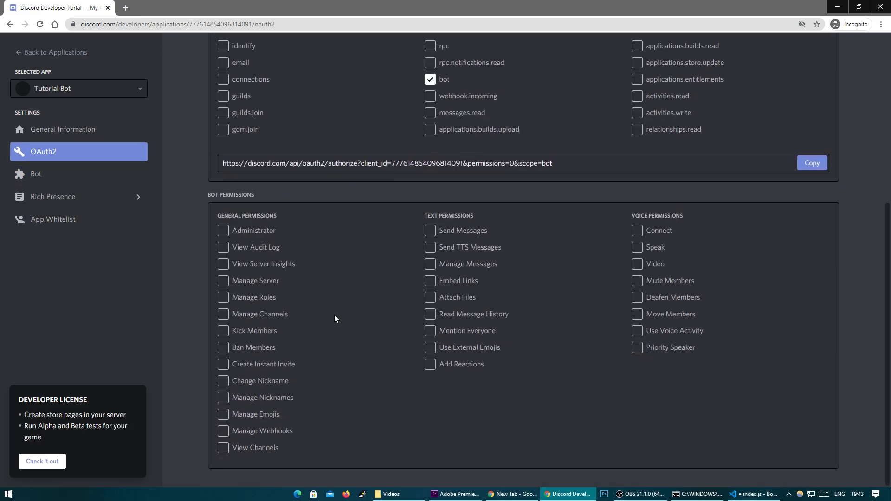
left_click(223, 232)
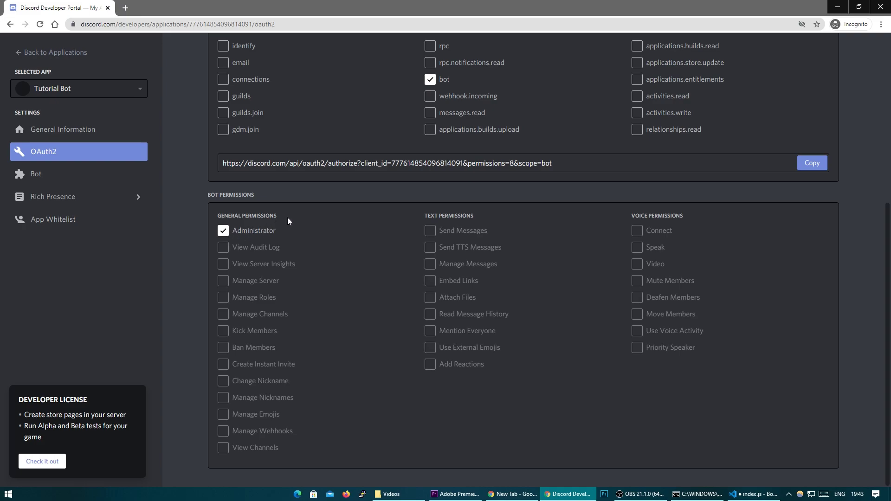
left_click(812, 163)
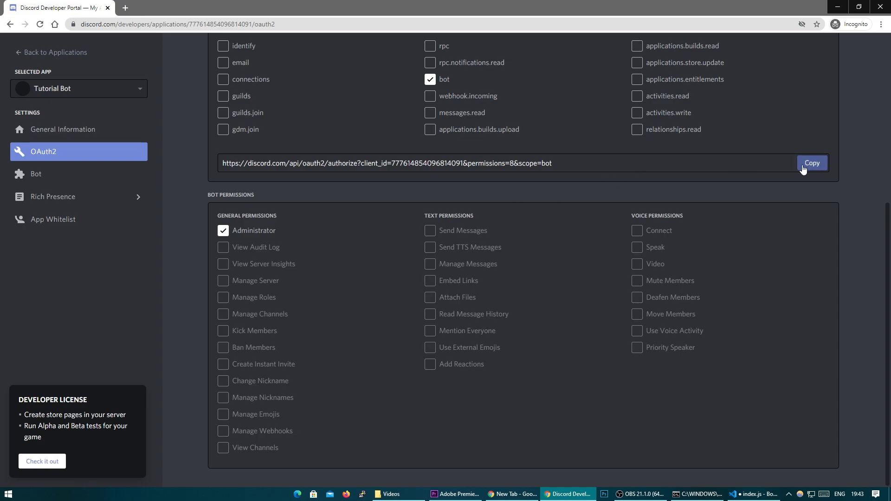
- Open the invite URL and authorize Tutorial Bot into Bot Development, passing the captcha
left_click(126, 7)
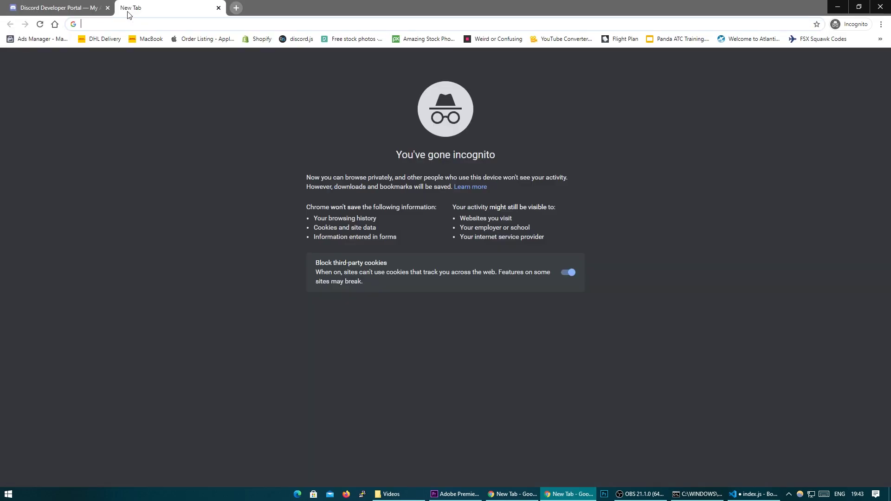
key("ctrl+v")
key("Return")
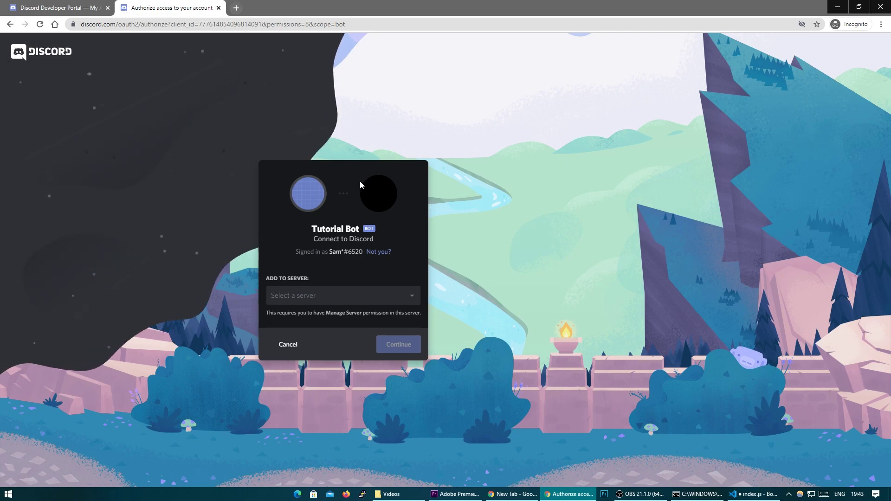
left_click(398, 295)
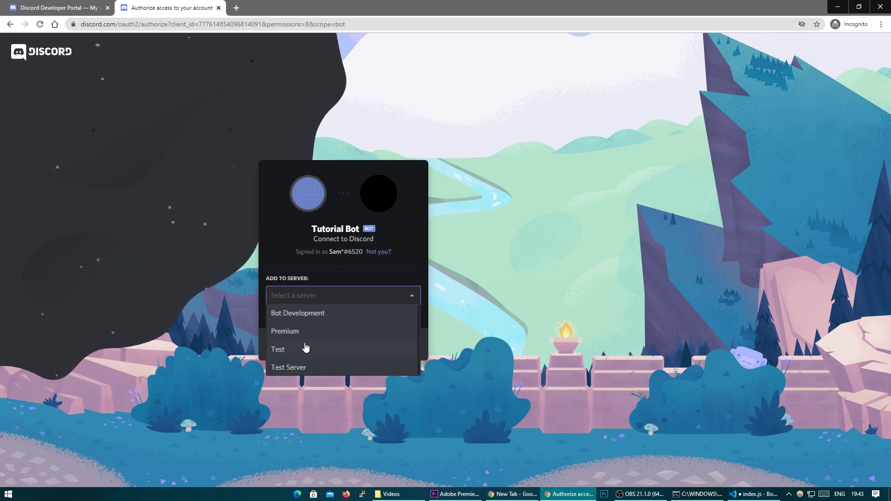
left_click(323, 313)
left_click(397, 340)
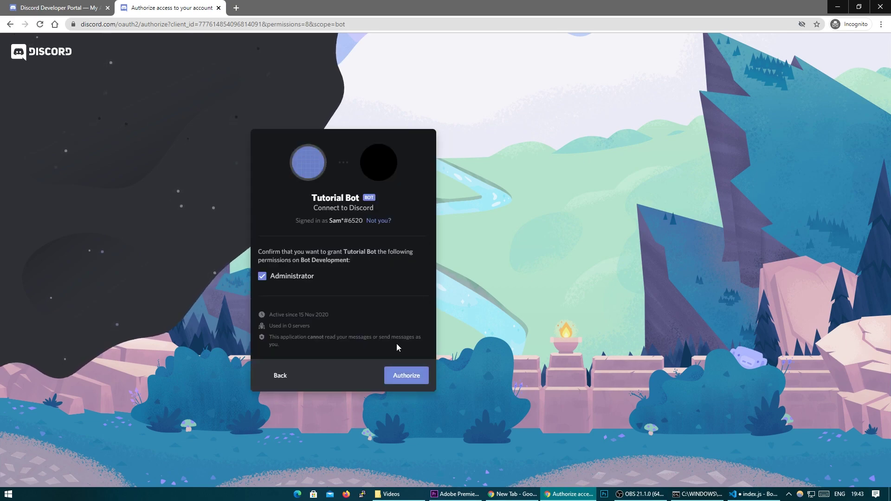
left_click(401, 382)
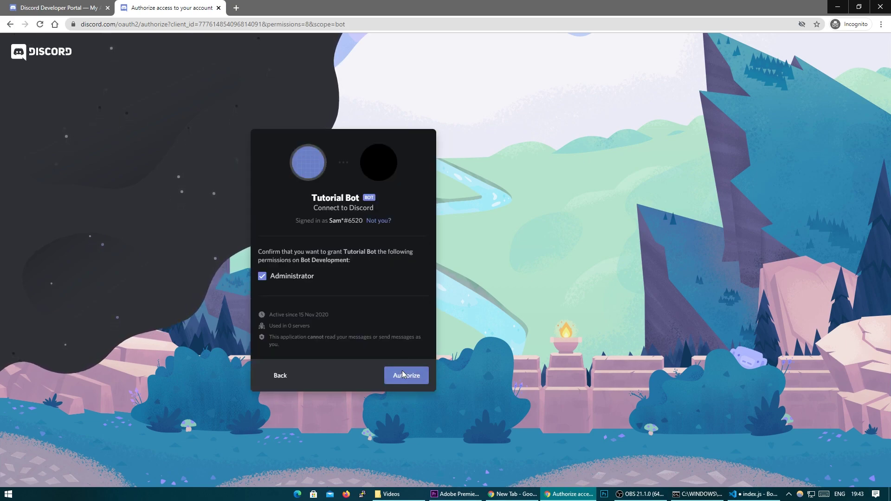
left_click(285, 321)
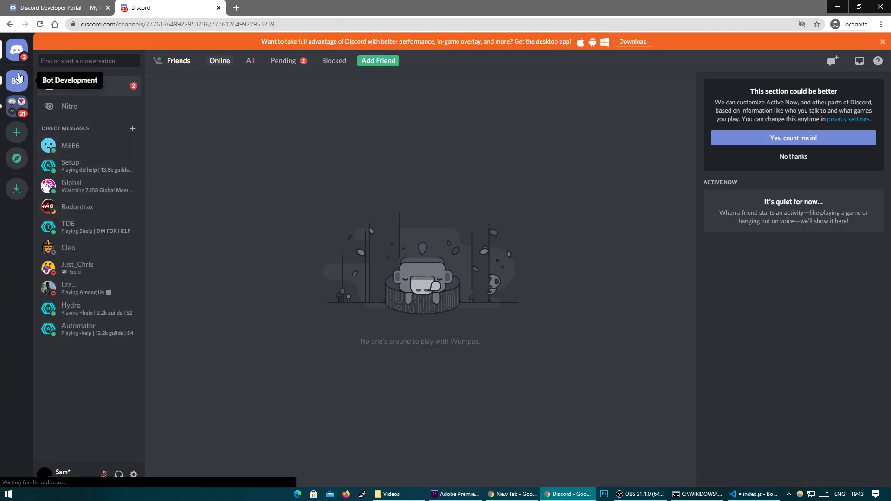
- Open Bot Development's #general and view offline Tutorial Bot#4550's profile with its Tutorial Bot role
left_click(22, 80)
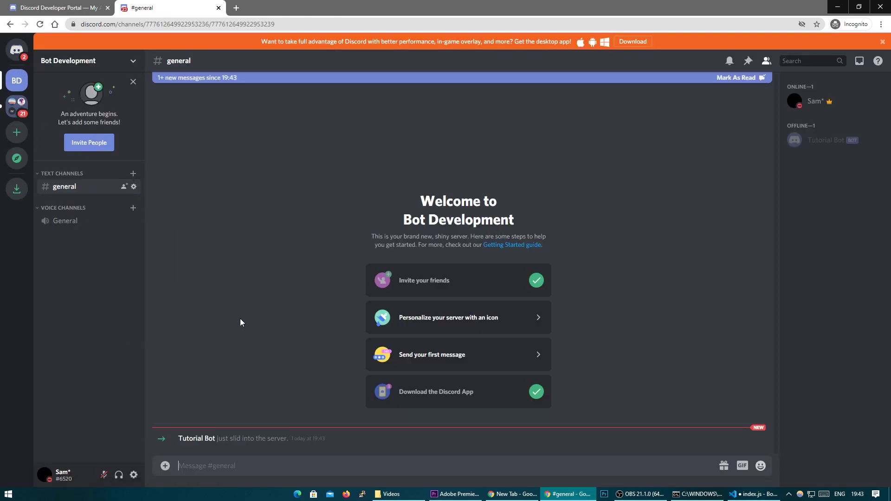
left_click(189, 437)
left_click(743, 193)
left_click(826, 140)
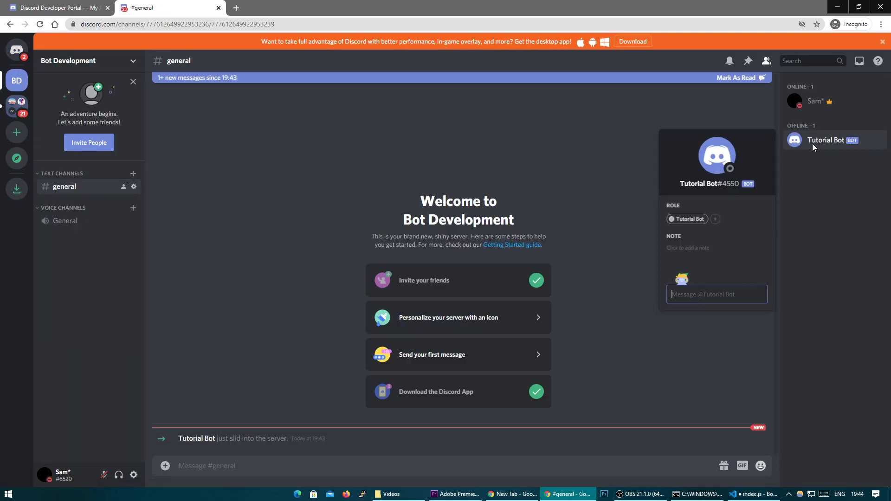
left_click(360, 249)
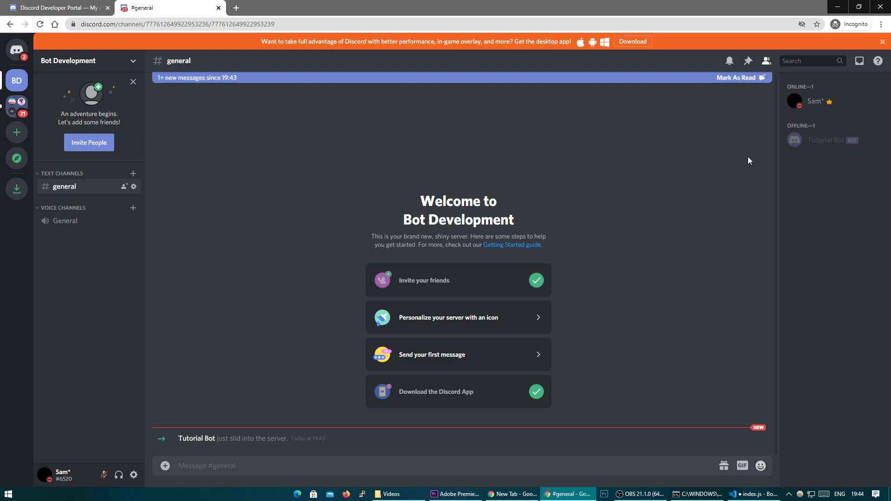
left_click(833, 143)
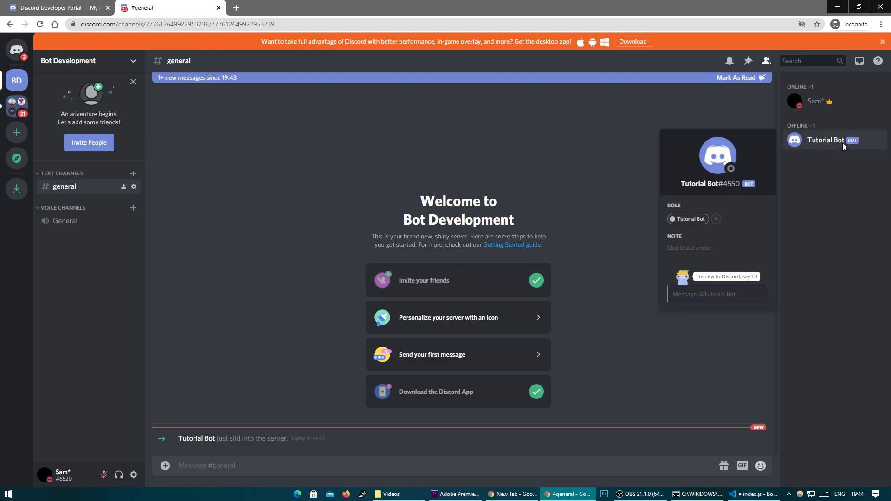